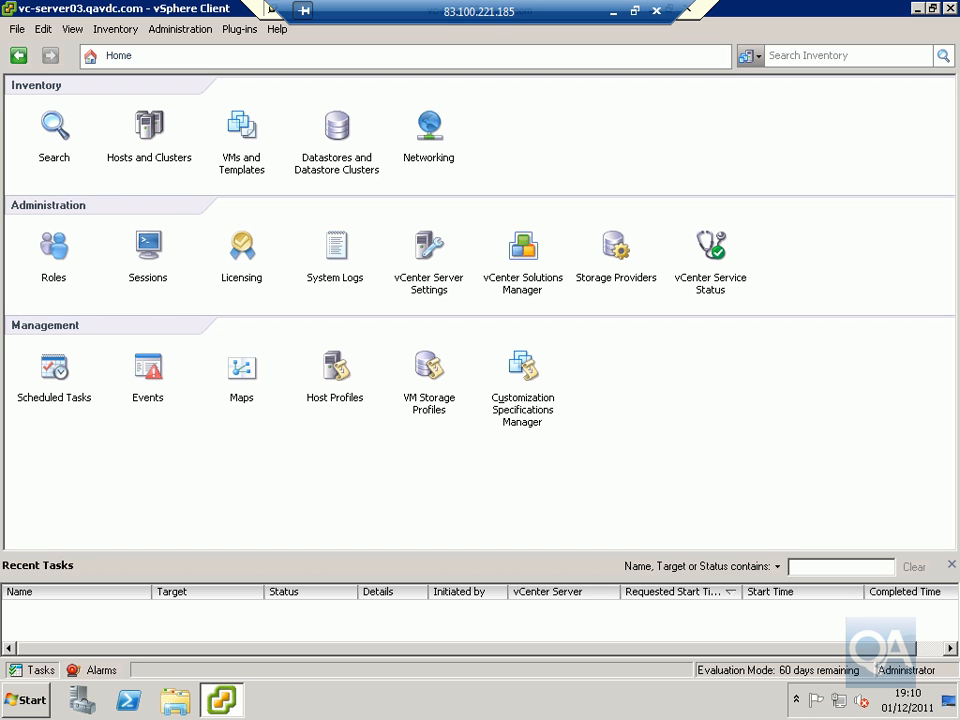
Open the hardware settings of Lab-VM05-1 in the VMs and Templates inventory and set its memory size to 512 MB
{"action": "left_click", "coordinate": [240, 135]}
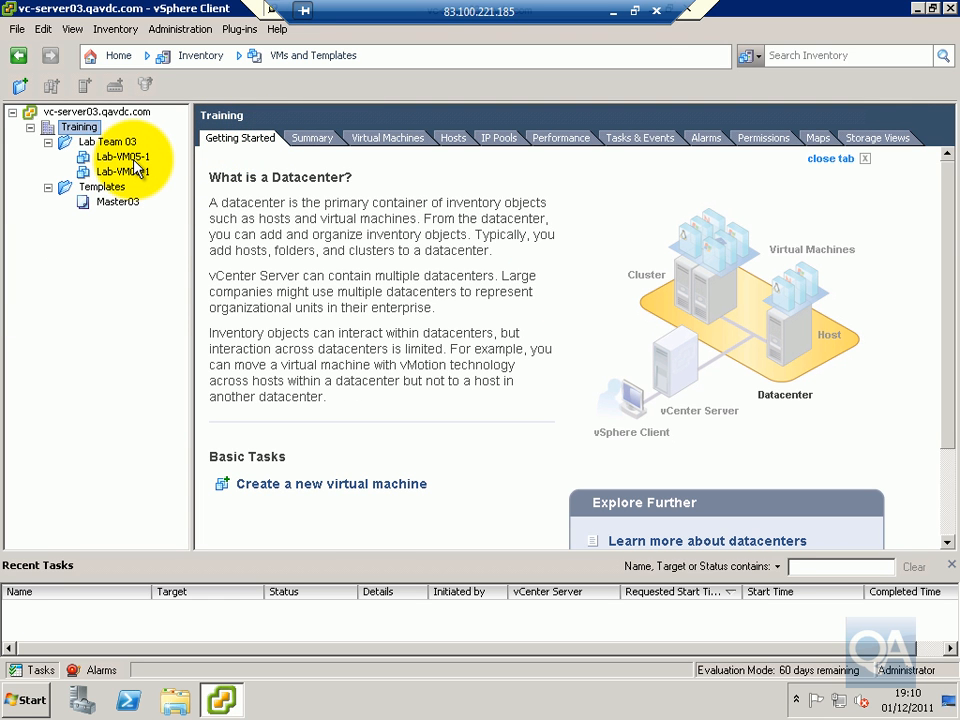
{"action": "right_click", "coordinate": [137, 164]}
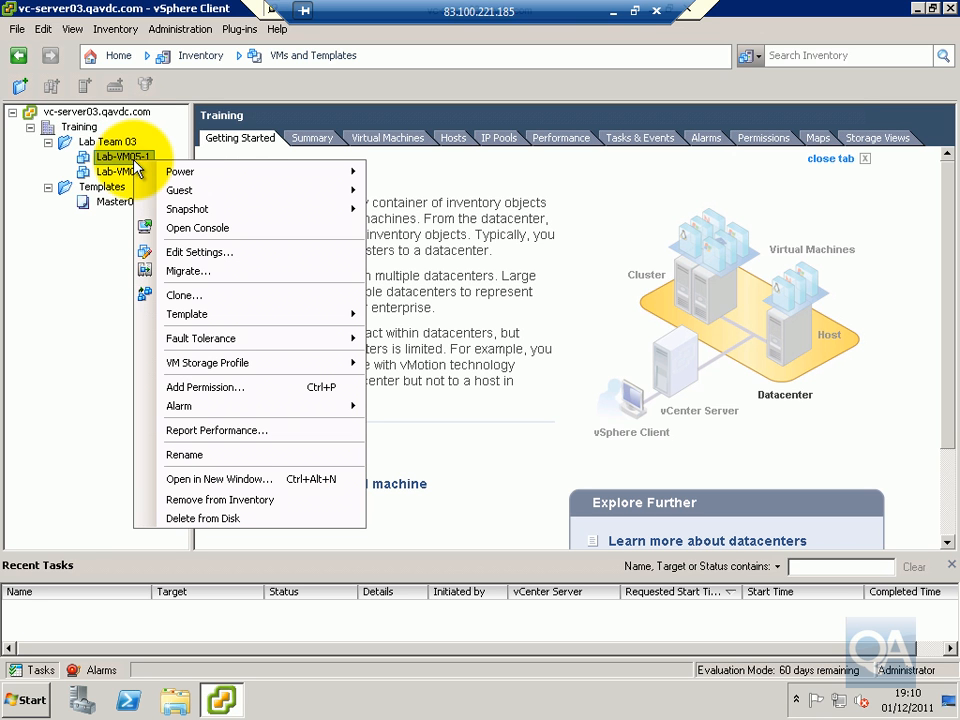
{"action": "left_click", "coordinate": [193, 252]}
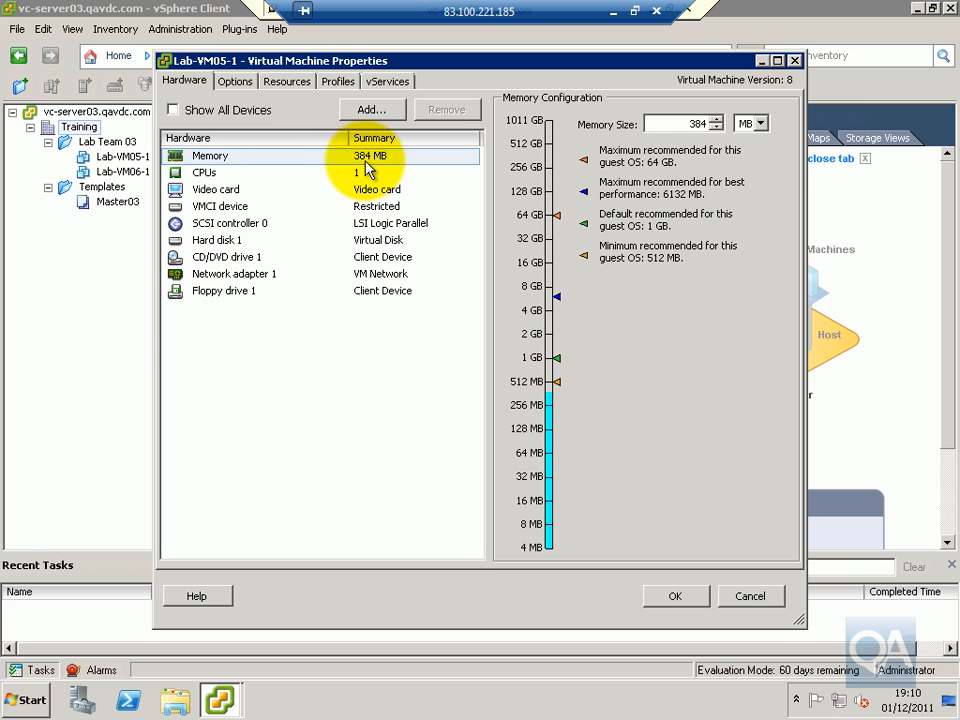
{"action": "double_click", "coordinate": [697, 124]}
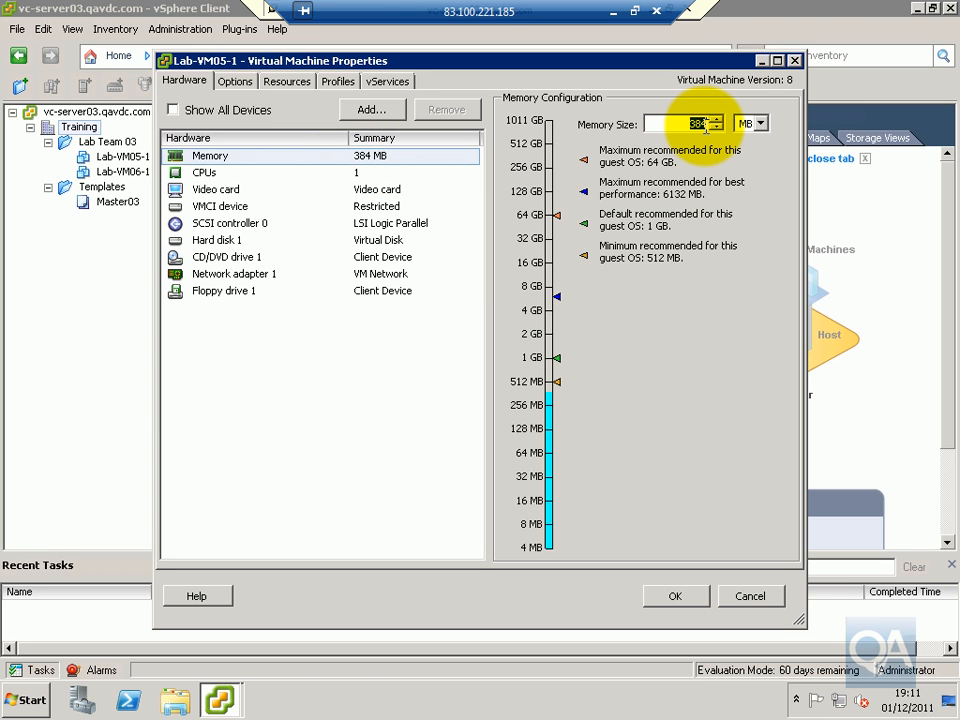
{"action": "type", "text": "512"}
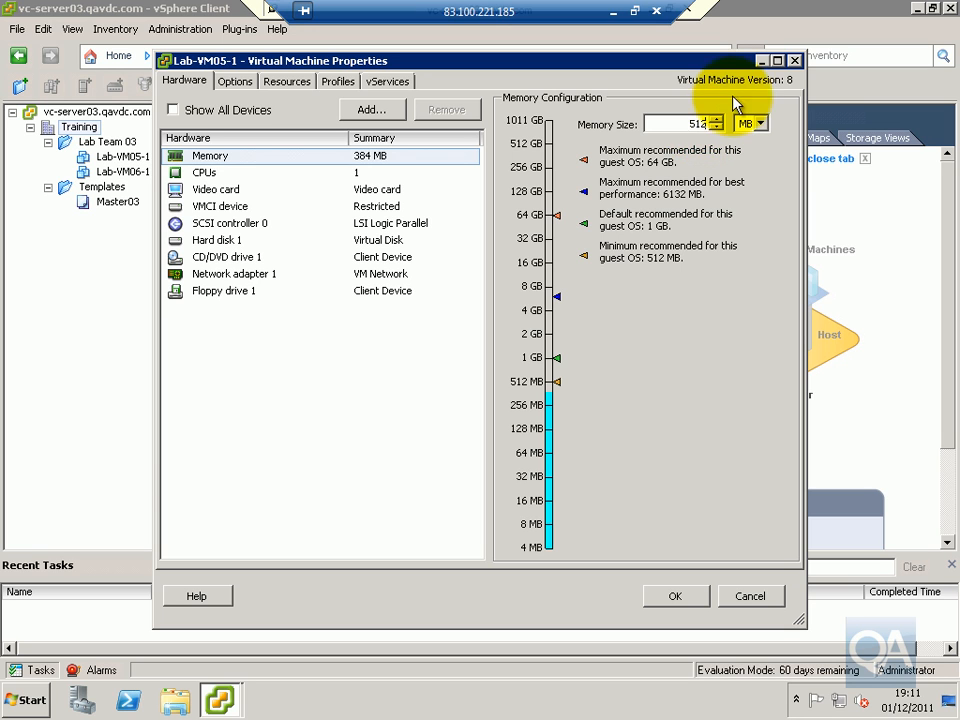
{"action": "left_click", "coordinate": [285, 174]}
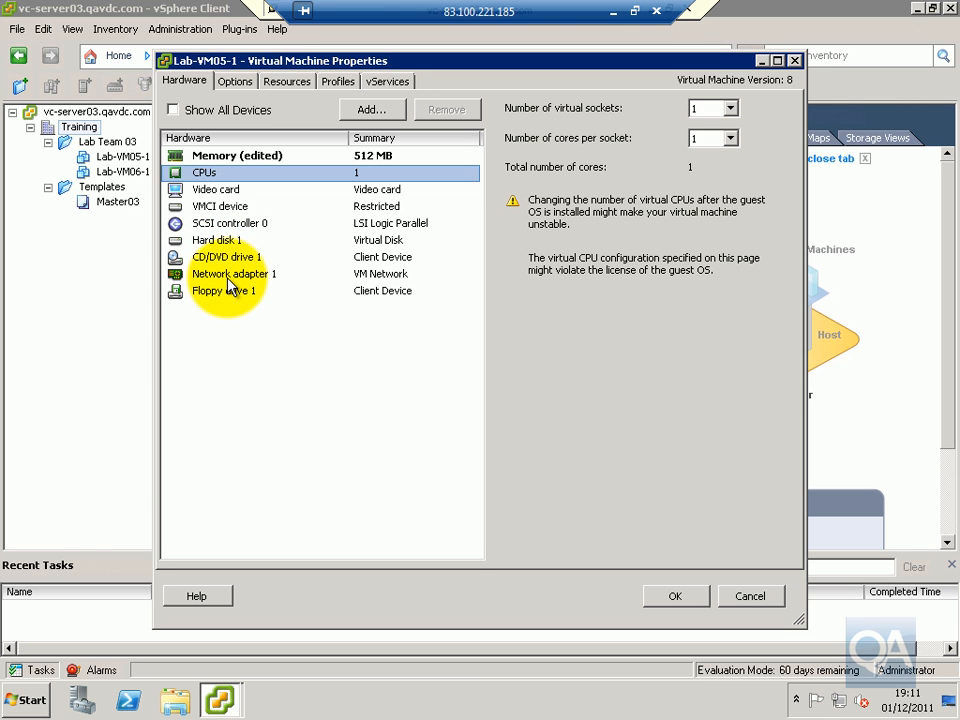
Connect Network adapter 1 of the virtual machine to the Production (dvProduction) network
{"action": "left_click", "coordinate": [228, 278]}
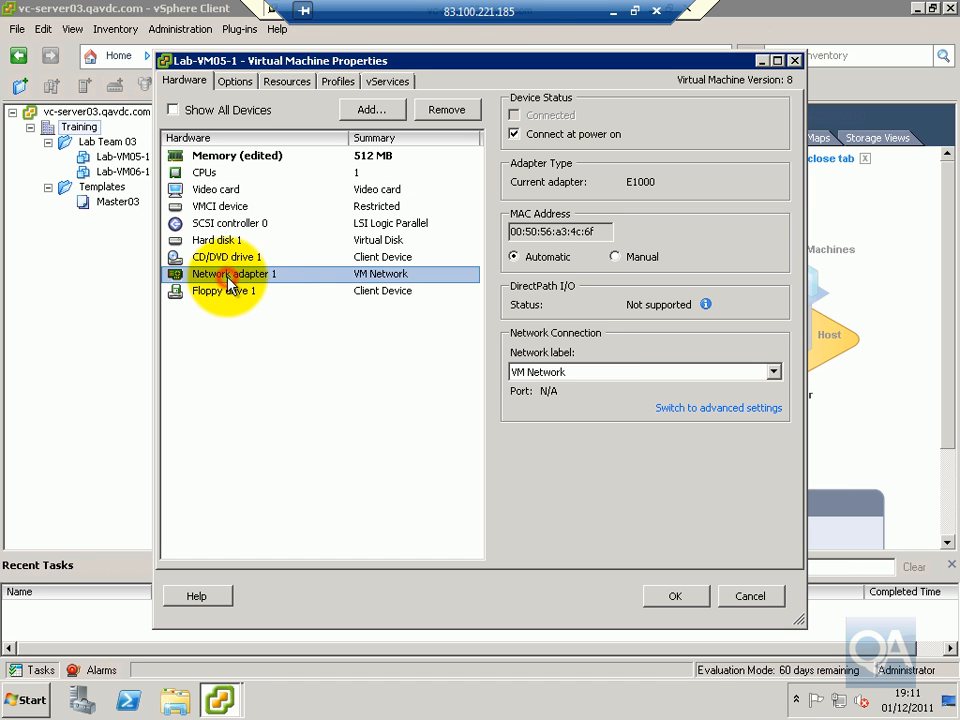
{"action": "left_click", "coordinate": [603, 373]}
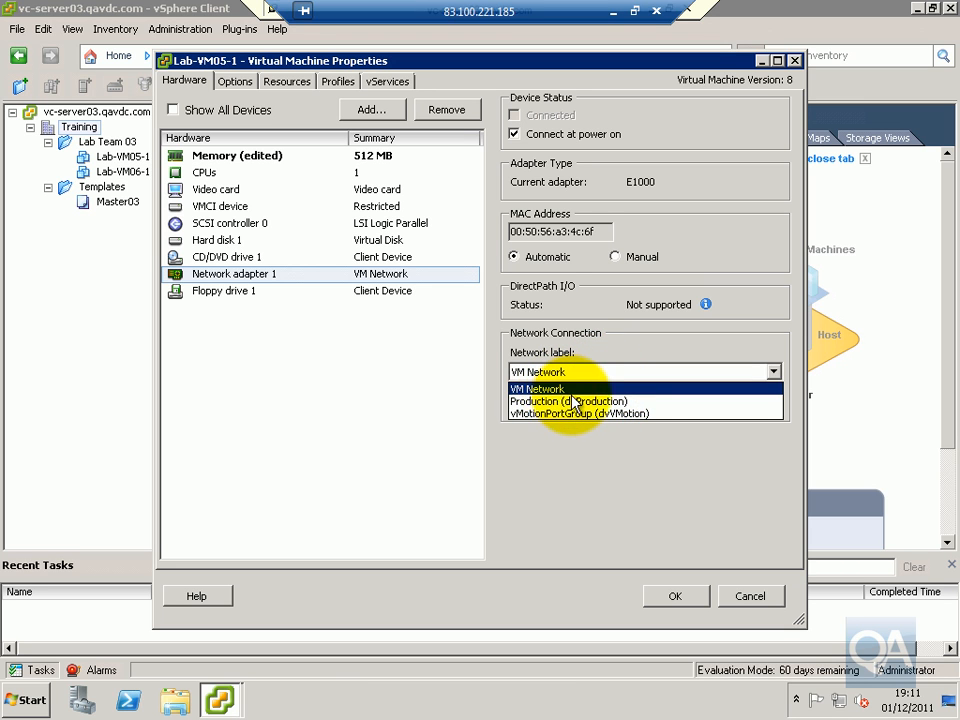
{"action": "left_click", "coordinate": [567, 402]}
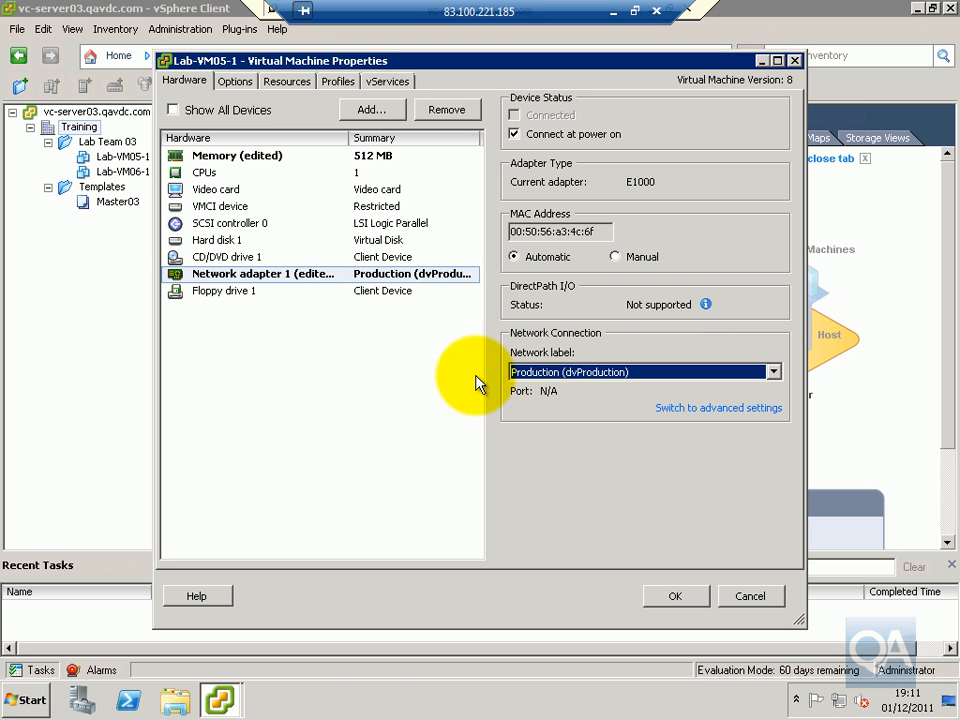
Remove Floppy drive 1 from the virtual machine and apply the hardware changes
{"action": "left_click", "coordinate": [258, 294]}
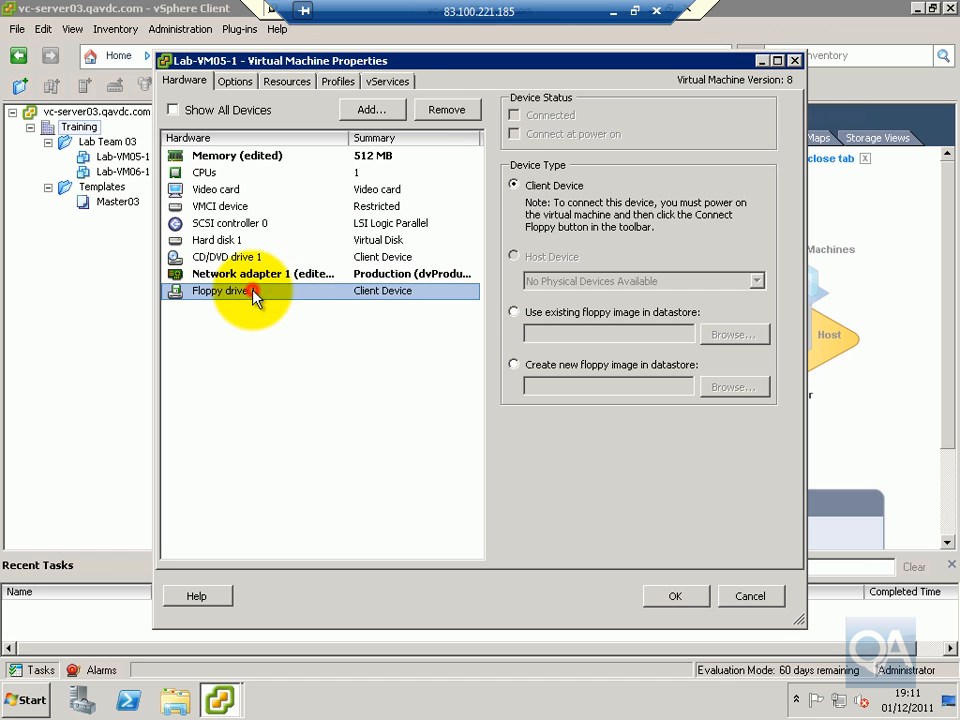
{"action": "left_click", "coordinate": [431, 111]}
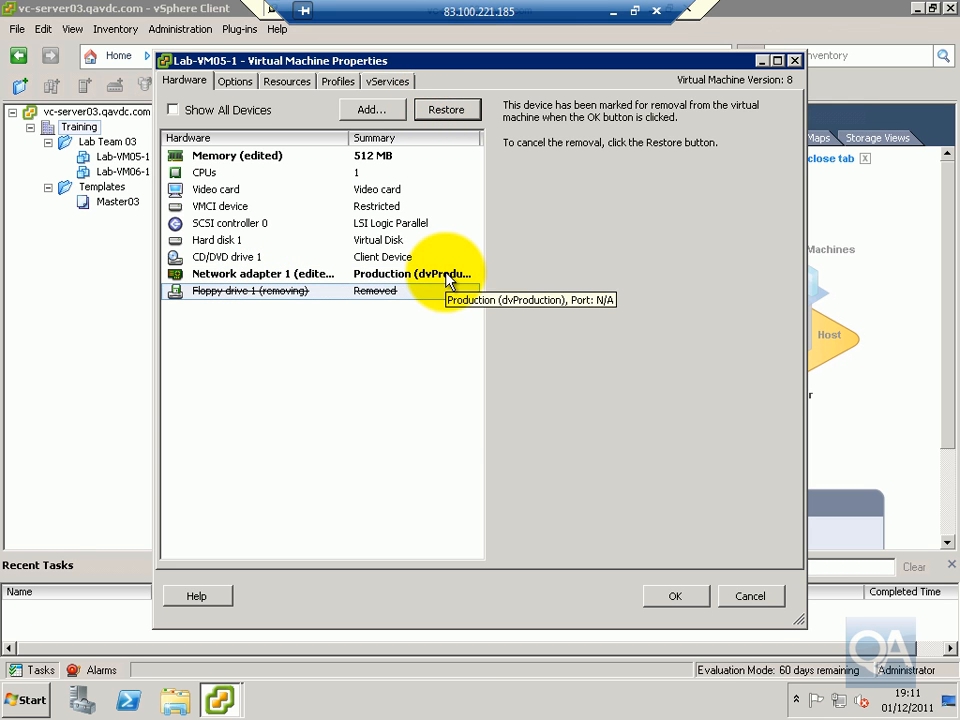
{"action": "left_click", "coordinate": [674, 597]}
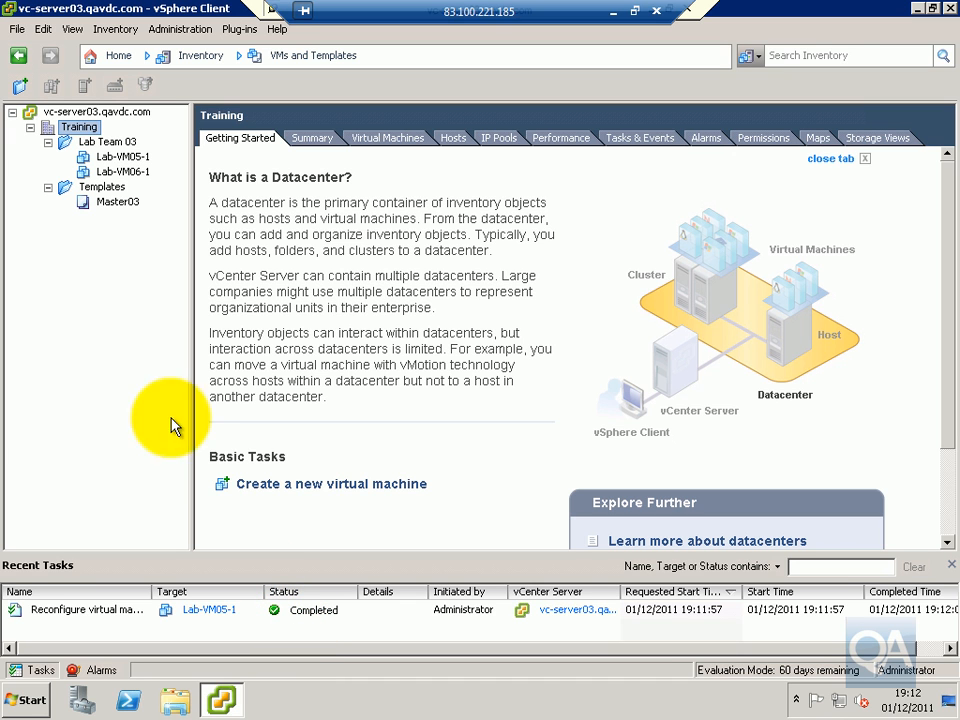
Convert the Lab-VM05-1 virtual machine to a template
{"action": "right_click", "coordinate": [116, 160]}
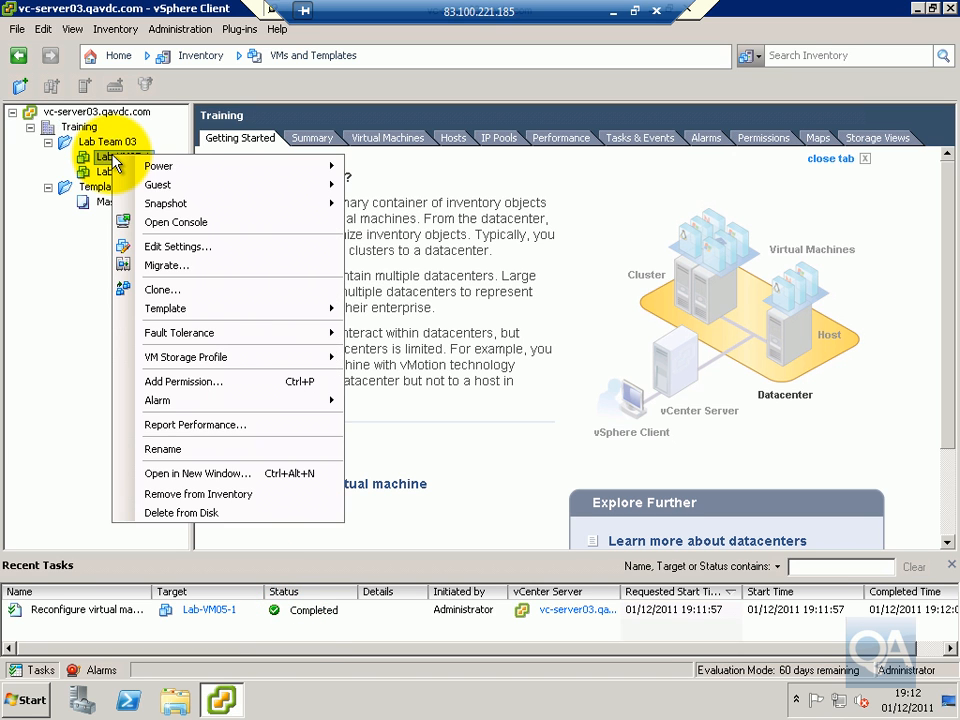
{"action": "mouse_move", "coordinate": [223, 310]}
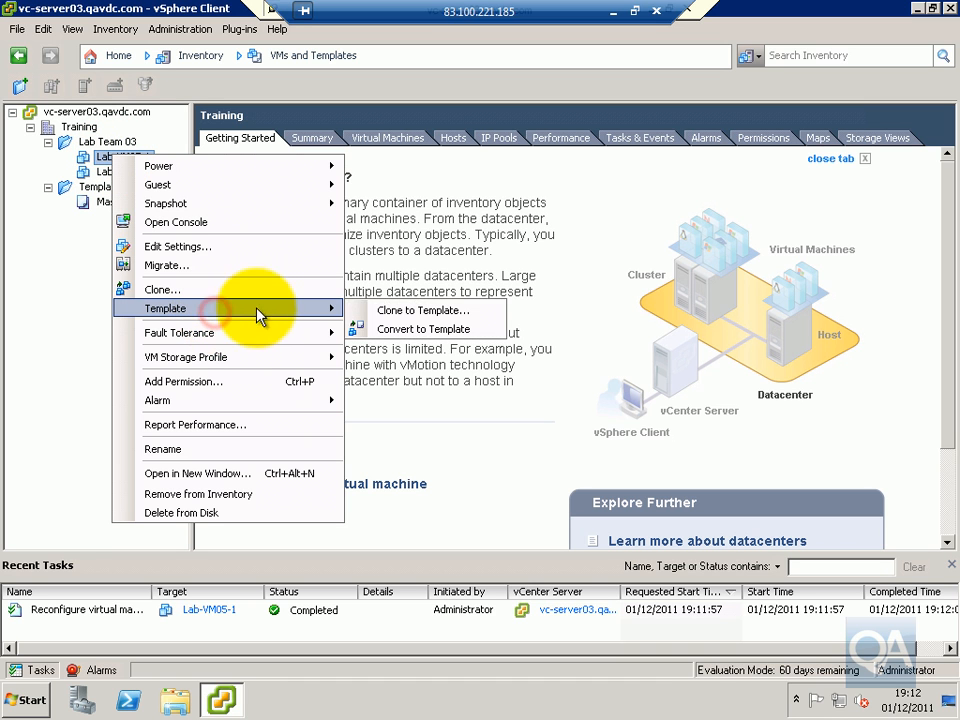
{"action": "left_click", "coordinate": [394, 330]}
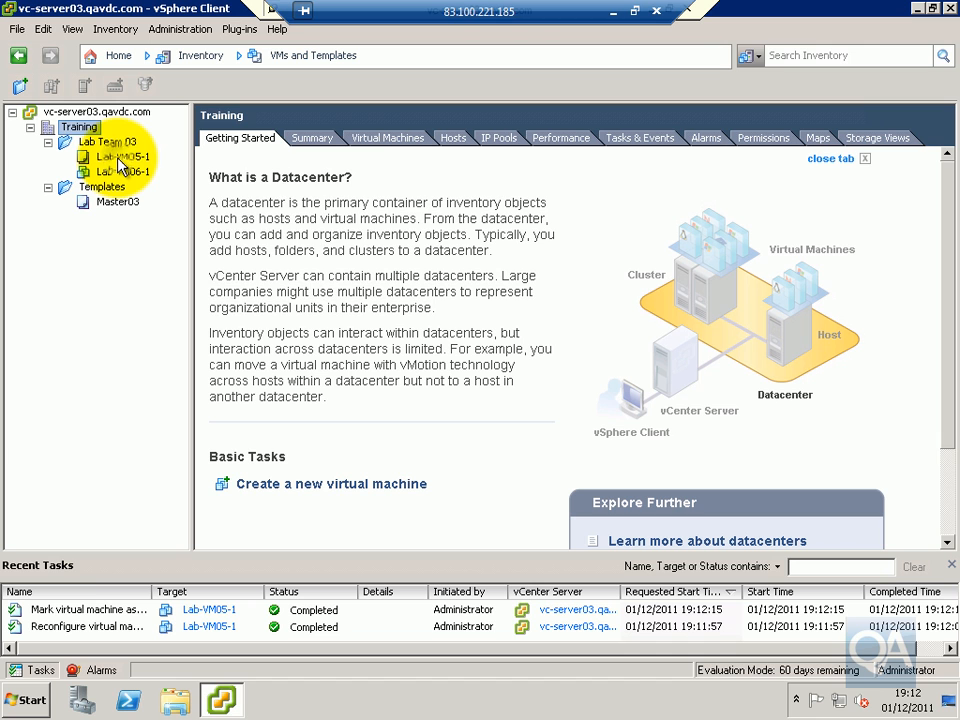
Start deploying a virtual machine from the Lab-VM05-1 template, naming it with the owner's first name plus 05-1, in the Lab Team 03 folder
{"action": "right_click", "coordinate": [120, 162]}
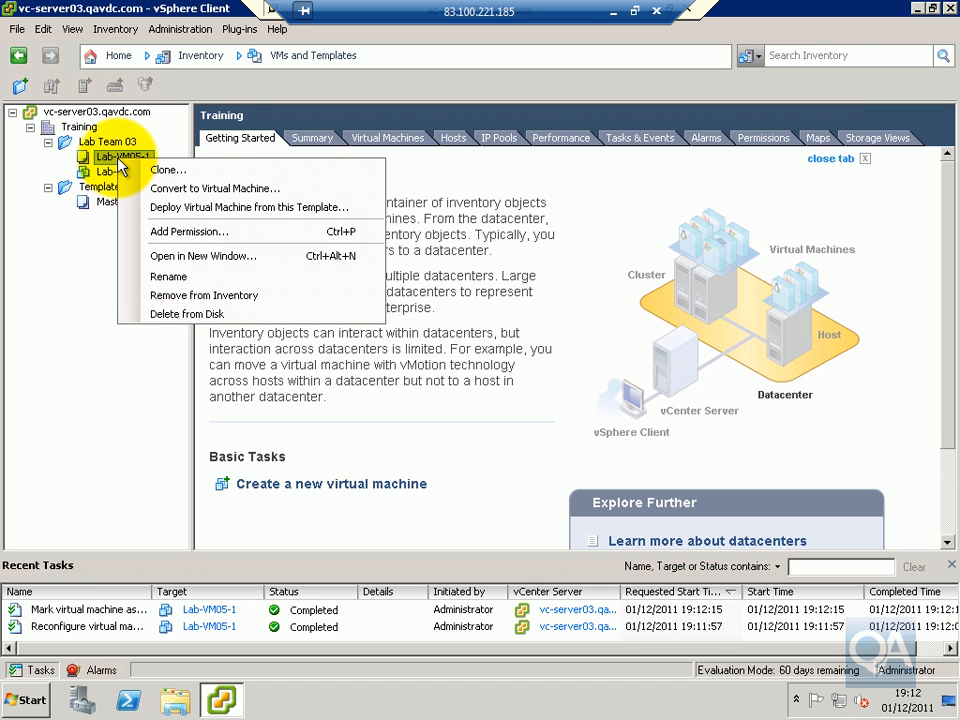
{"action": "left_click", "coordinate": [238, 208]}
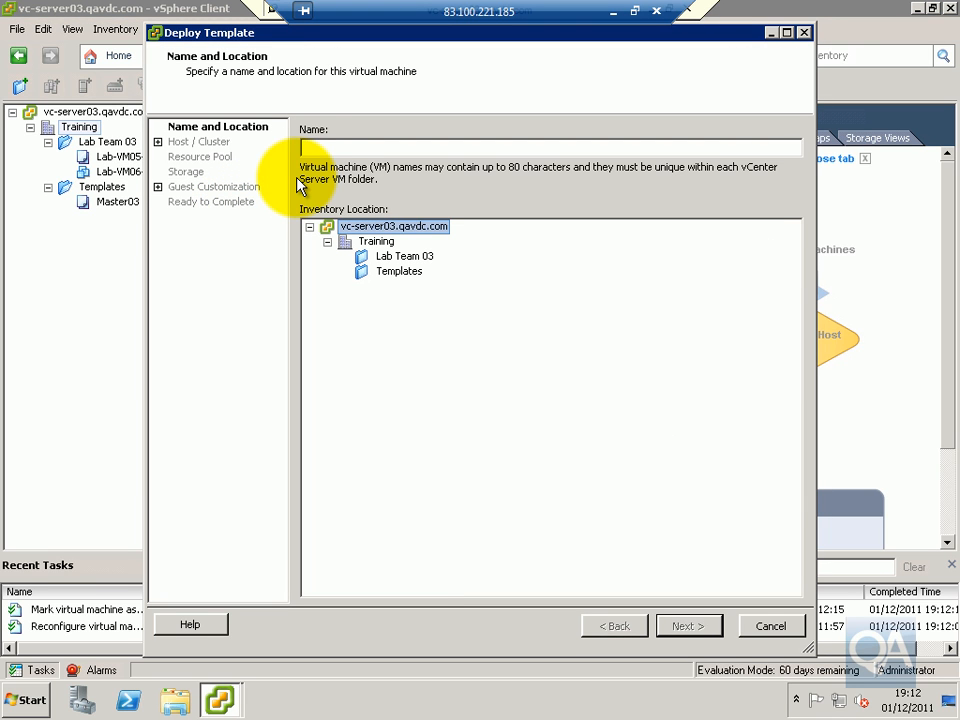
{"action": "left_click", "coordinate": [309, 147]}
{"action": "type", "text": "B"}
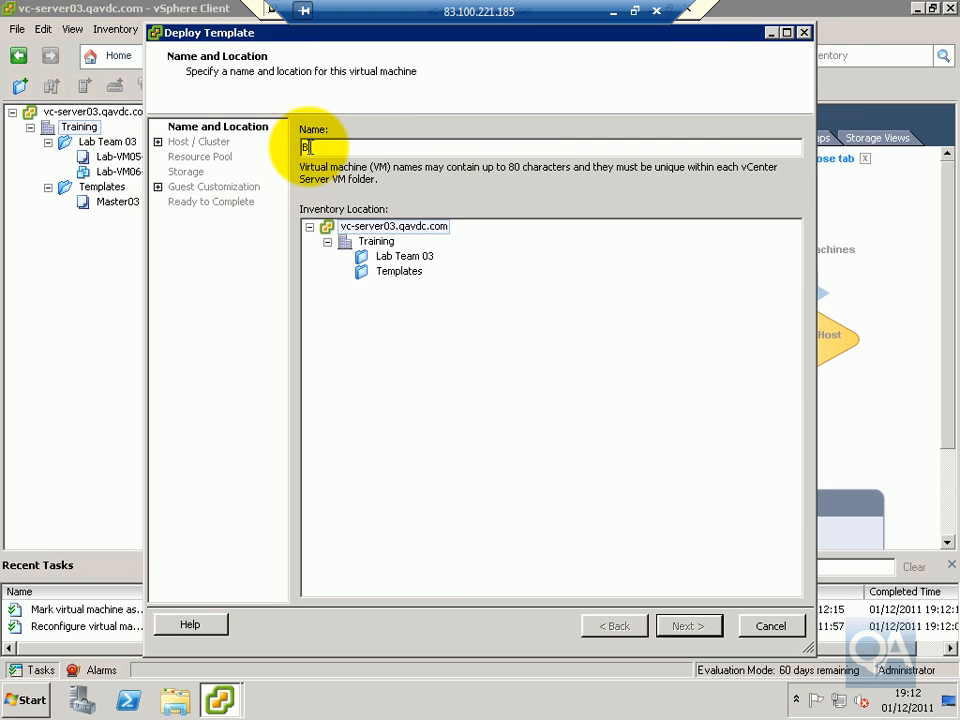
{"action": "type", "text": "ryan05-1"}
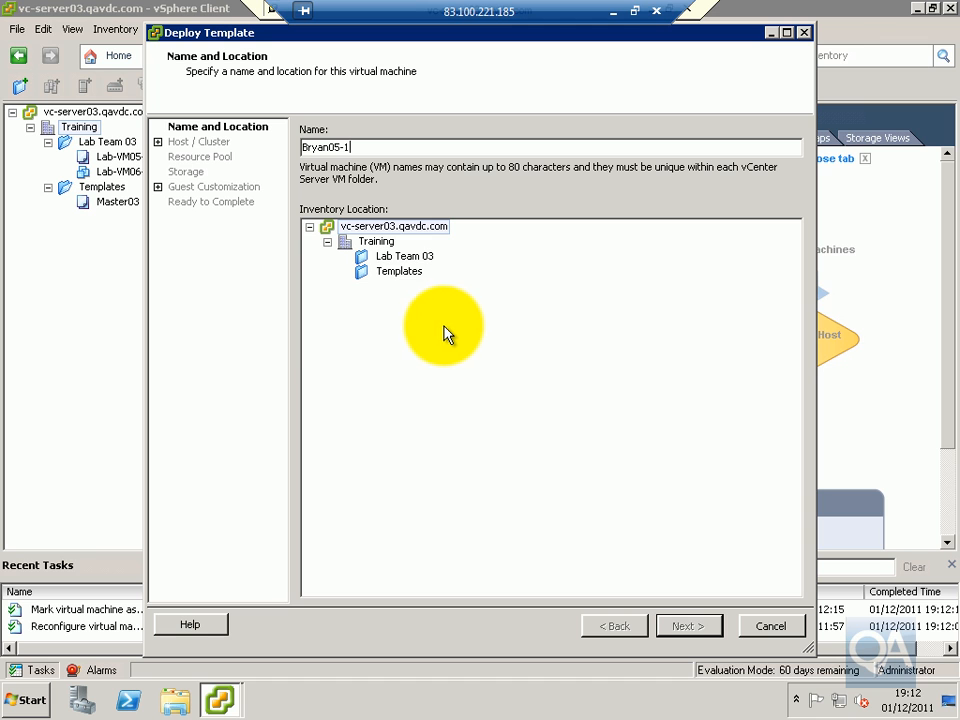
{"action": "left_click", "coordinate": [404, 258]}
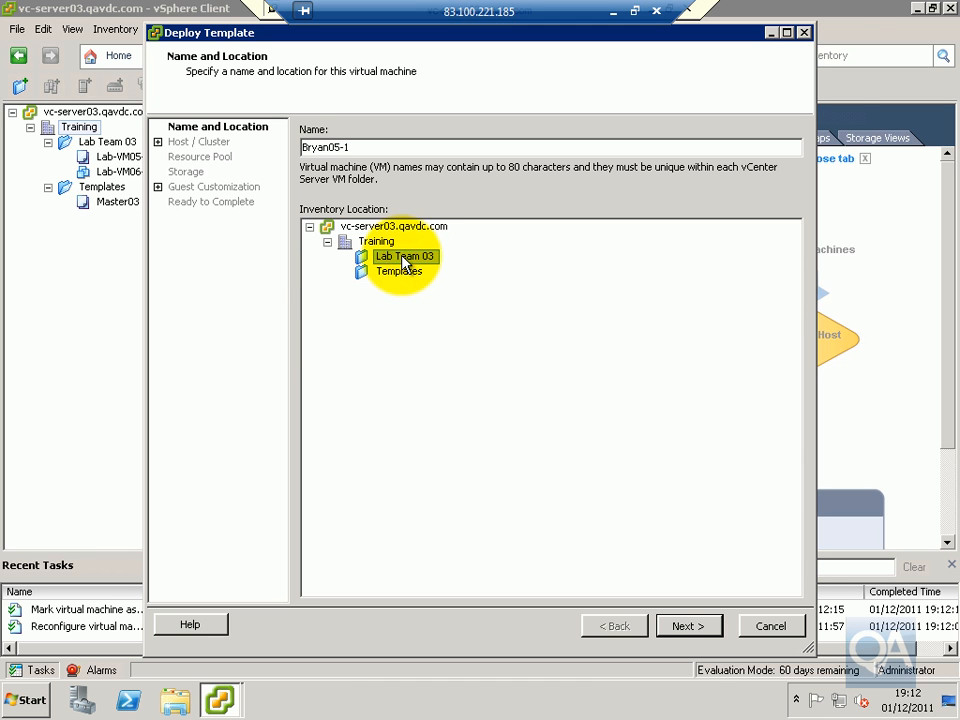
{"action": "left_click", "coordinate": [688, 627]}
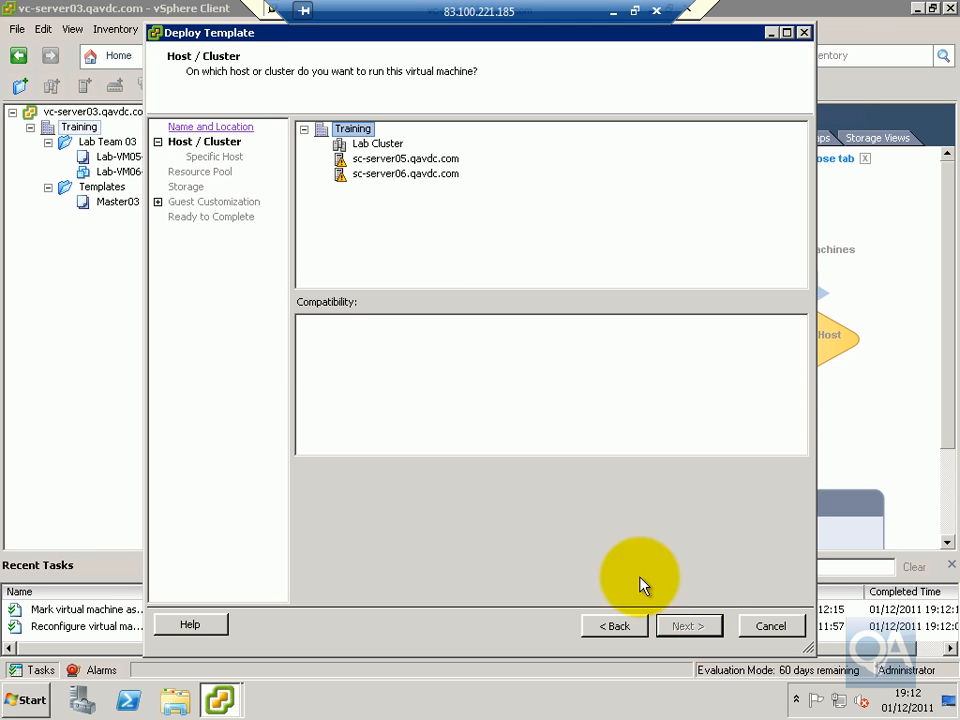
Choose sc-server05.qavdc.com as the host and its root resource pool for the new virtual machine
{"action": "left_click", "coordinate": [368, 160]}
{"action": "left_click", "coordinate": [694, 627]}
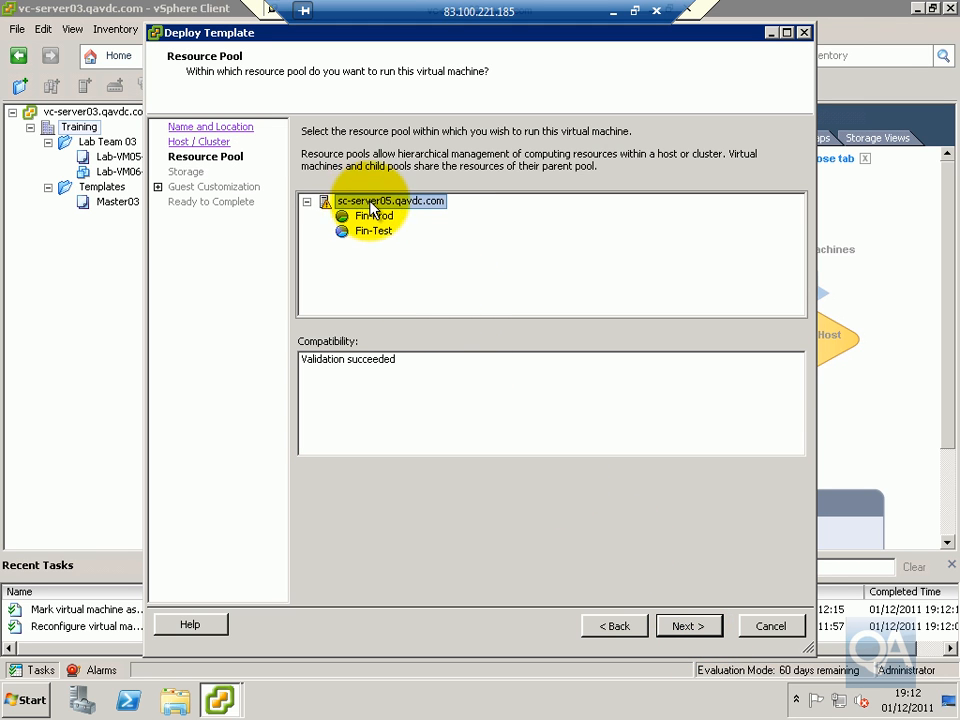
{"action": "left_click", "coordinate": [672, 627]}
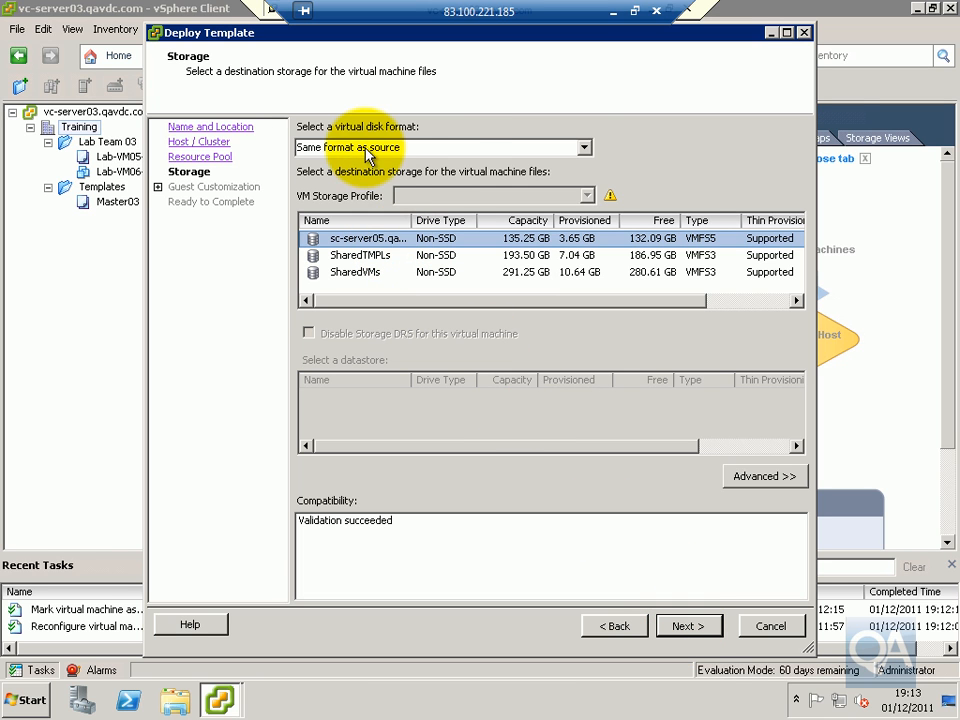
Keep the disk format as Same format as source and store the virtual machine on the sc-server05 local datastore
{"action": "left_click", "coordinate": [350, 147]}
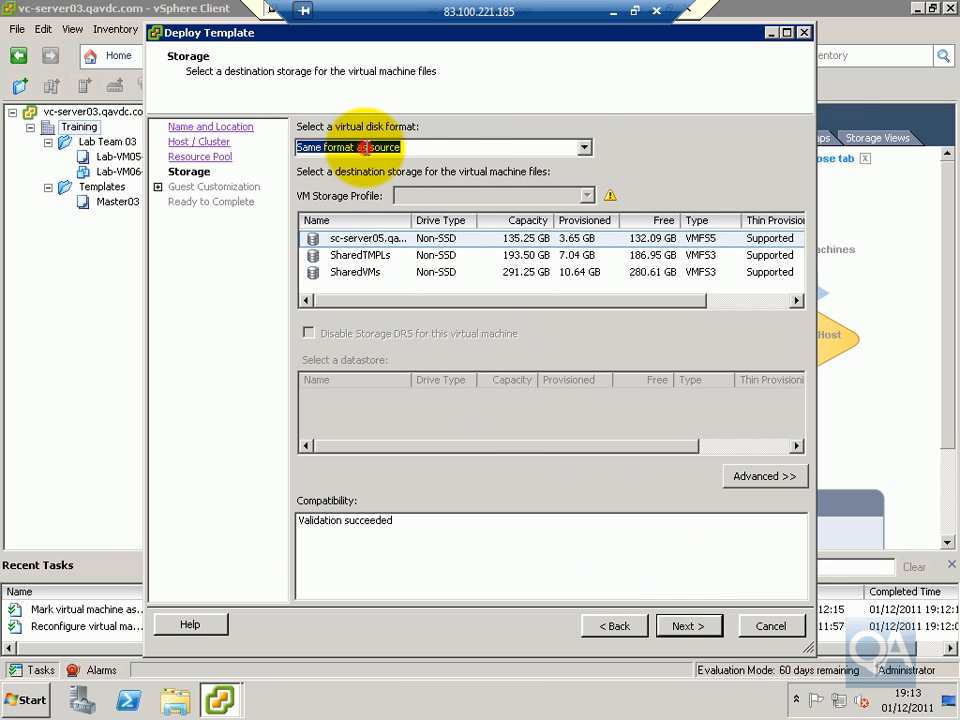
{"action": "left_click", "coordinate": [585, 147]}
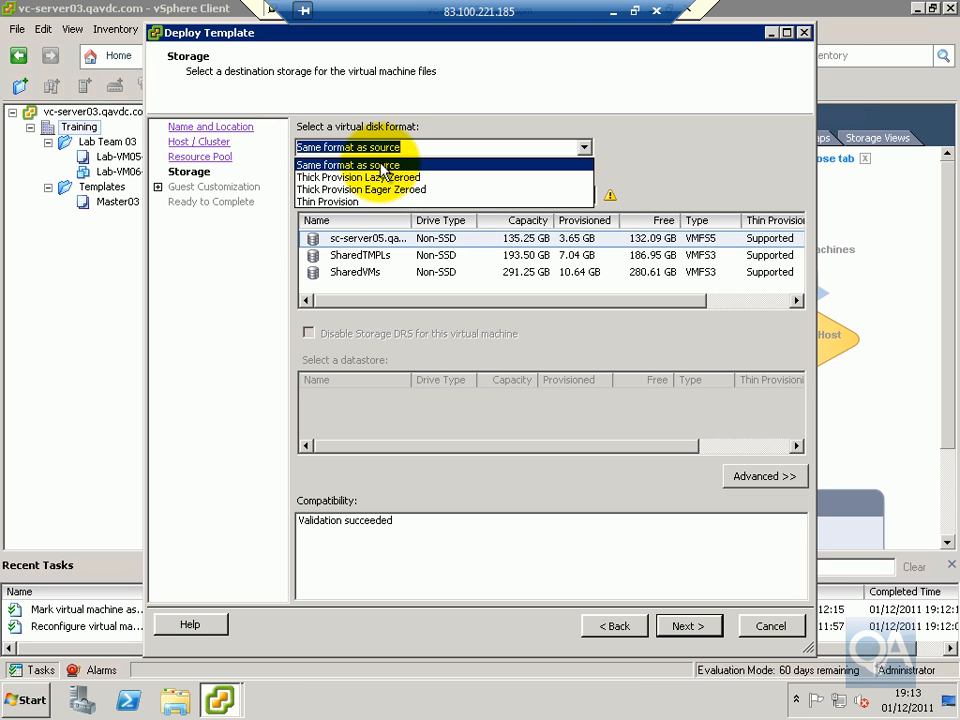
{"action": "left_click", "coordinate": [381, 165]}
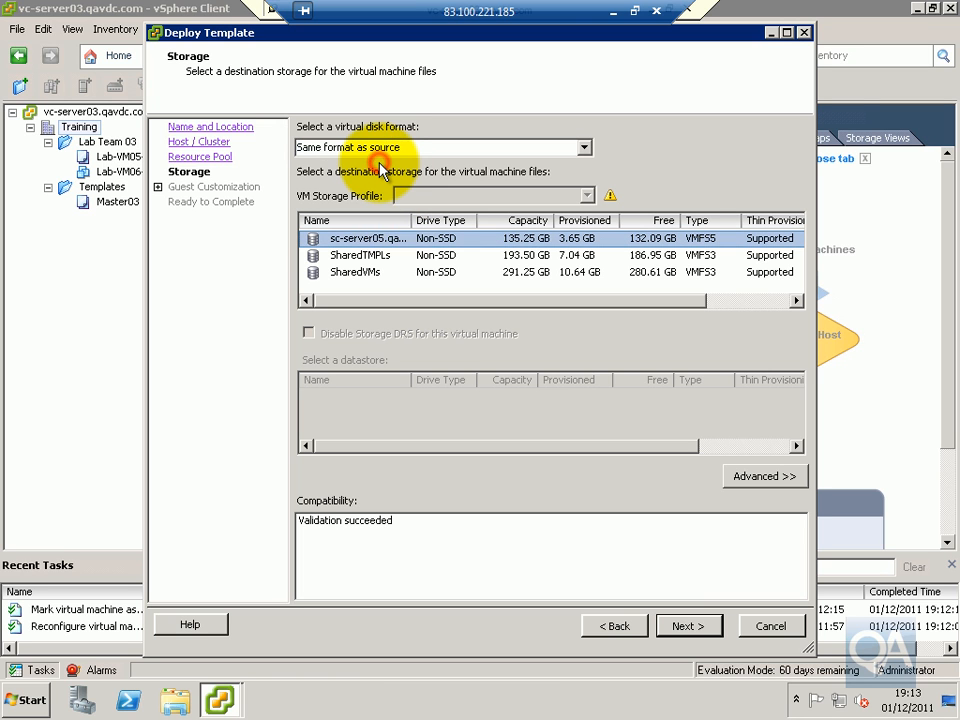
{"action": "left_click", "coordinate": [390, 238]}
{"action": "left_click", "coordinate": [676, 628]}
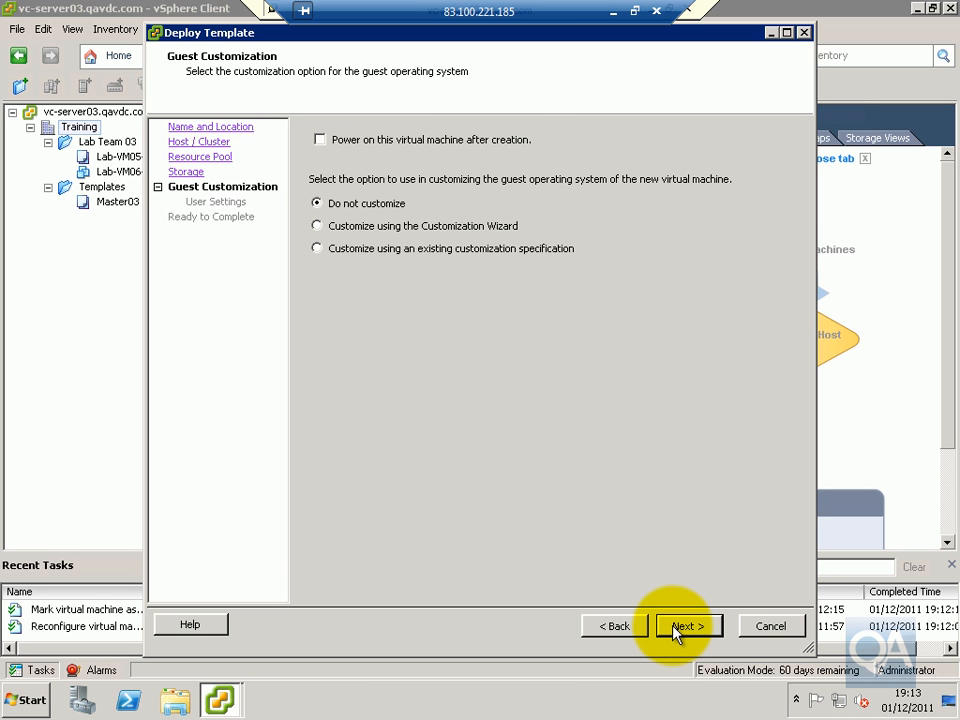
Set the virtual machine to power on after creation, customize it with the Windows 2003 CustomSpec specification, and finish the deployment
{"action": "left_click", "coordinate": [320, 139]}
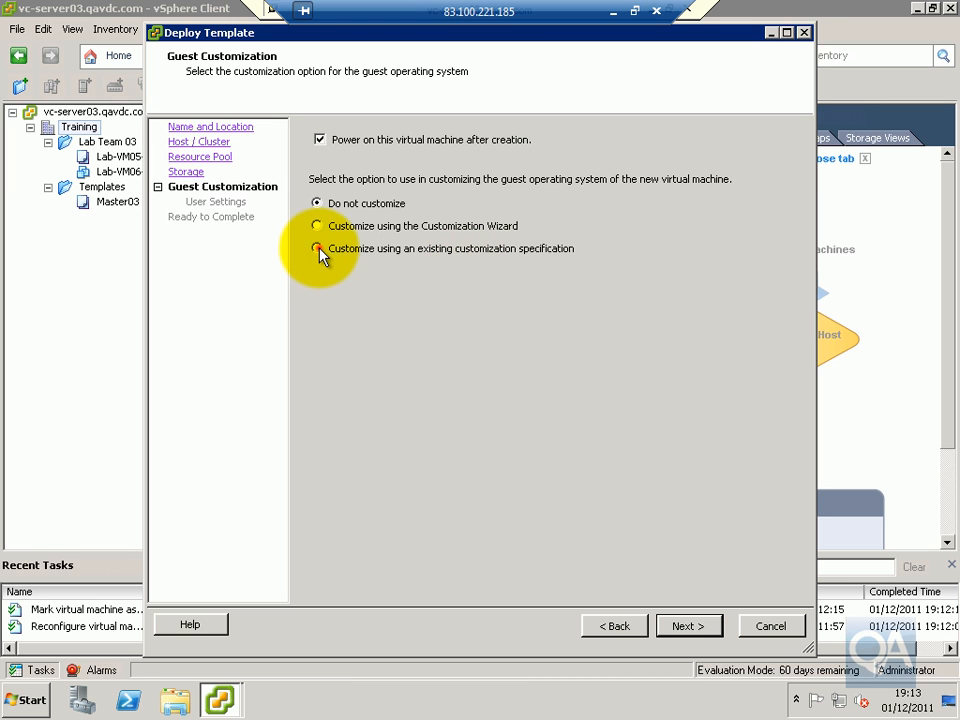
{"action": "left_click", "coordinate": [470, 252]}
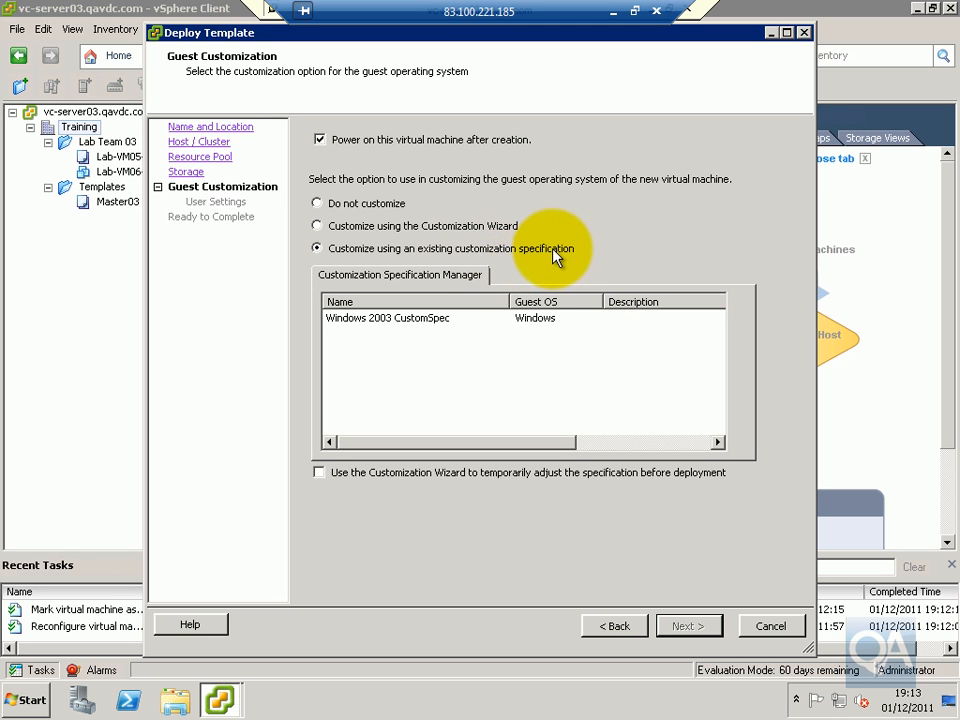
{"action": "left_click", "coordinate": [397, 322]}
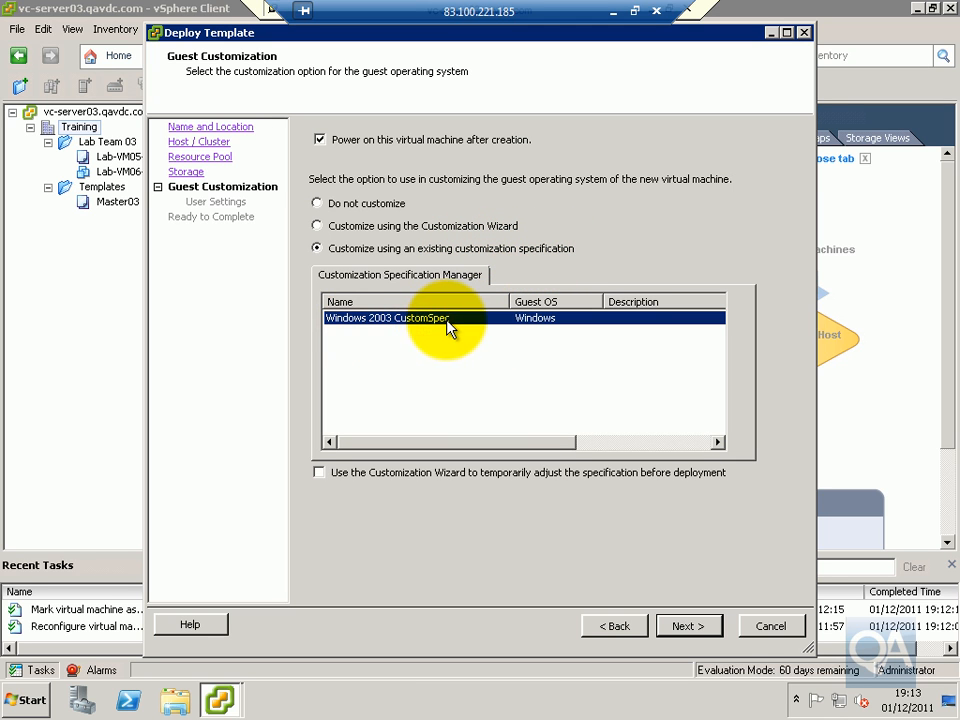
{"action": "left_click", "coordinate": [687, 627]}
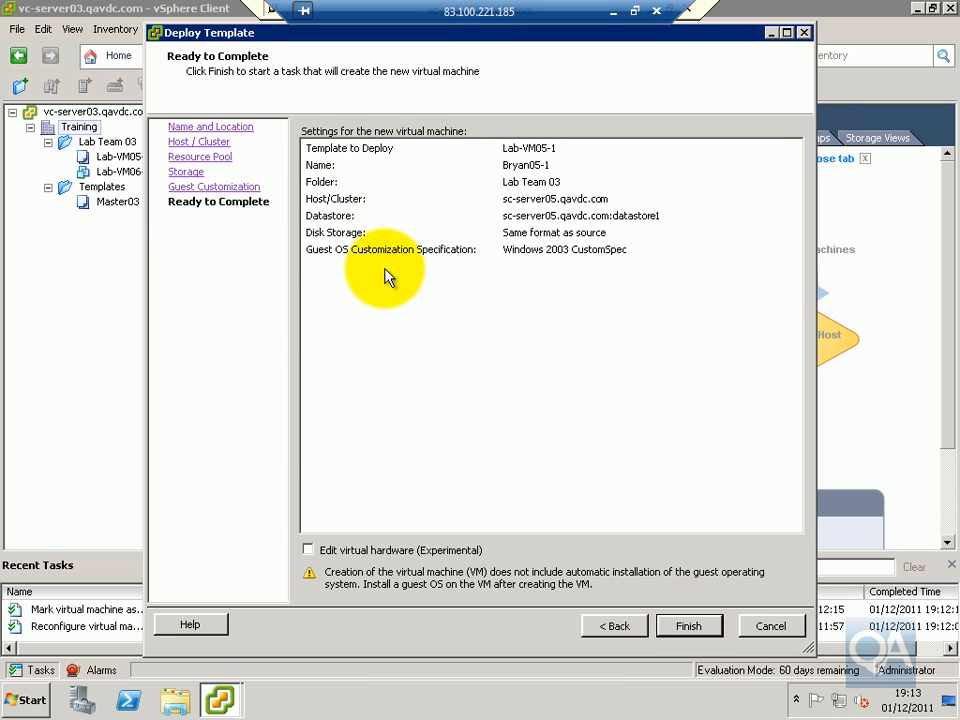
{"action": "left_click", "coordinate": [686, 627]}
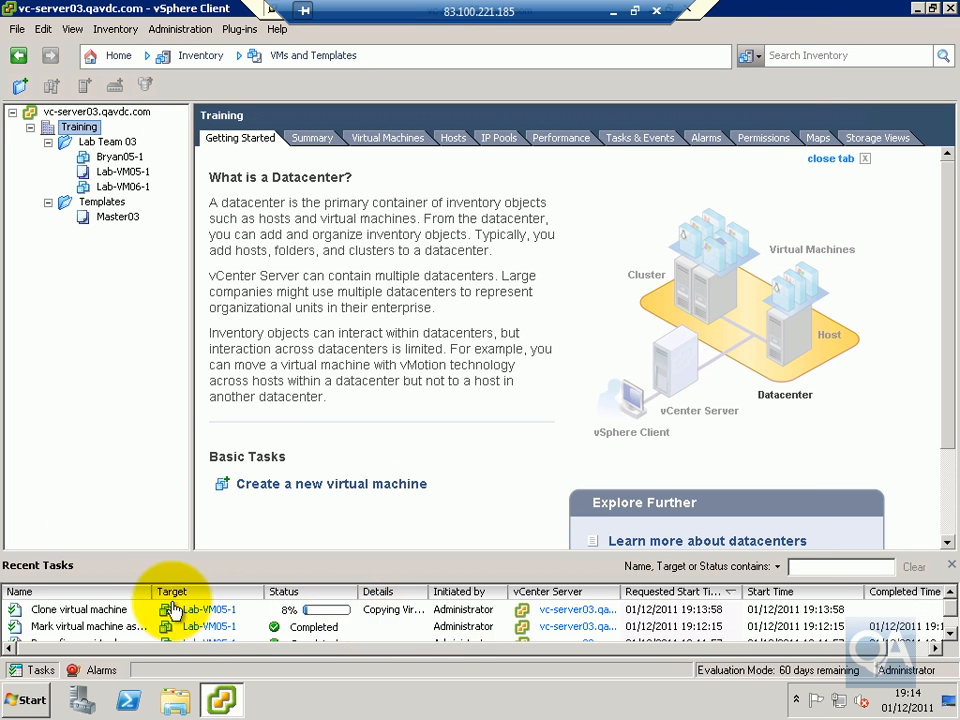
Open the console of the newly deployed virtual machine in Lab Team 03 to watch it start up
{"action": "left_click", "coordinate": [110, 156]}
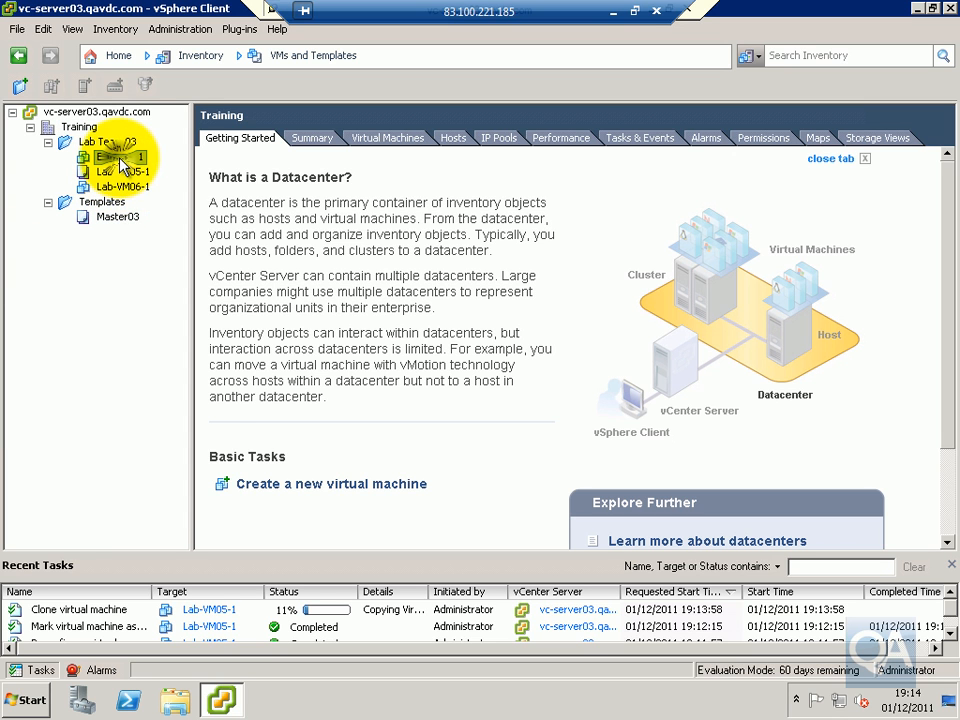
{"action": "right_click", "coordinate": [119, 159]}
{"action": "left_click", "coordinate": [190, 224]}
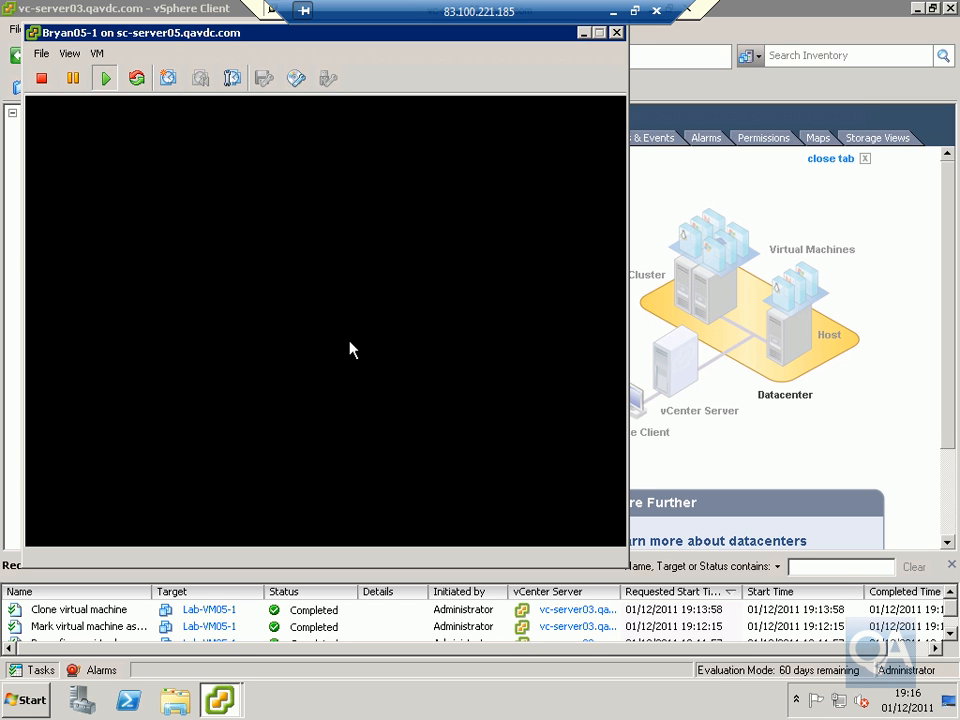
{"action": "left_click", "coordinate": [349, 347]}
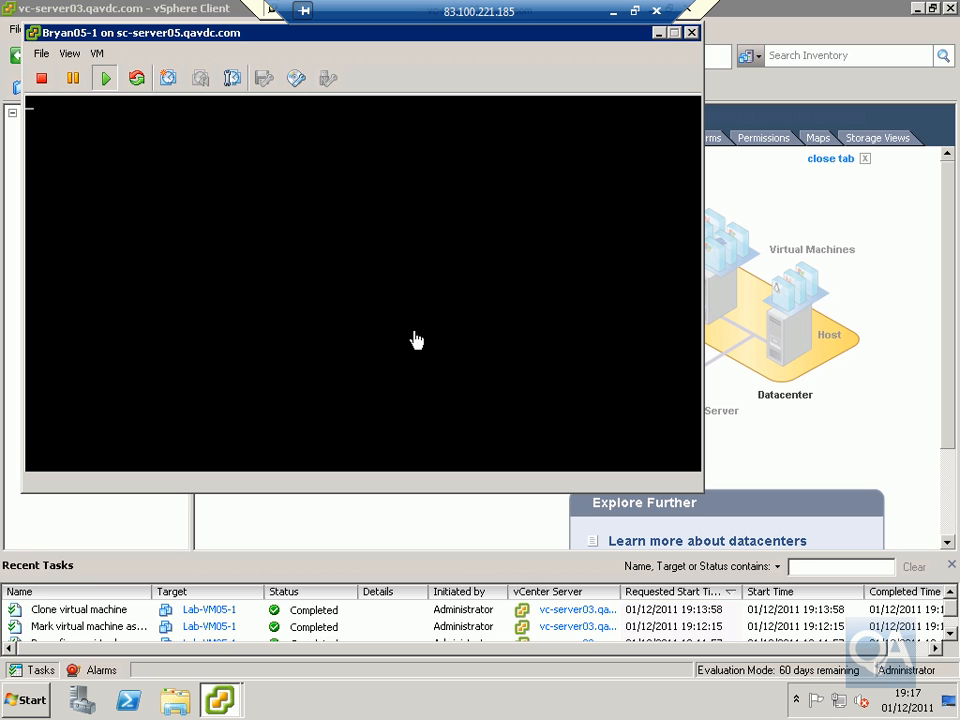
Send the secure logon sequence to the virtual machine's guest and log on to Windows as Administrator with the account password
{"action": "left_click", "coordinate": [514, 330]}
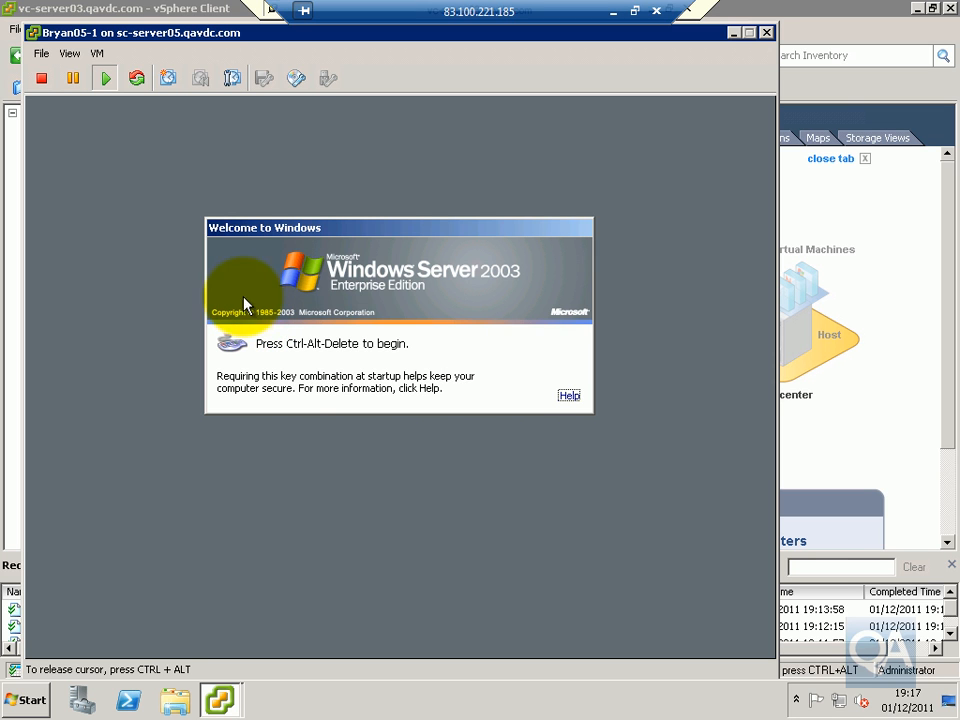
{"action": "left_click", "coordinate": [97, 53]}
{"action": "mouse_move", "coordinate": [169, 93]}
{"action": "left_click", "coordinate": [390, 114]}
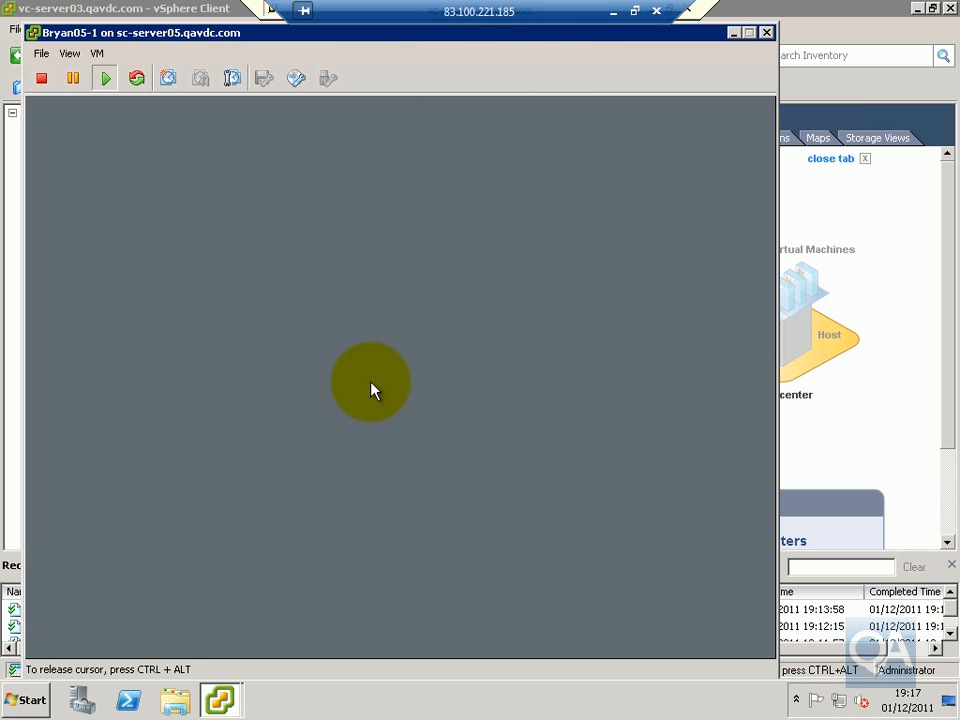
{"action": "type", "text": "******"}
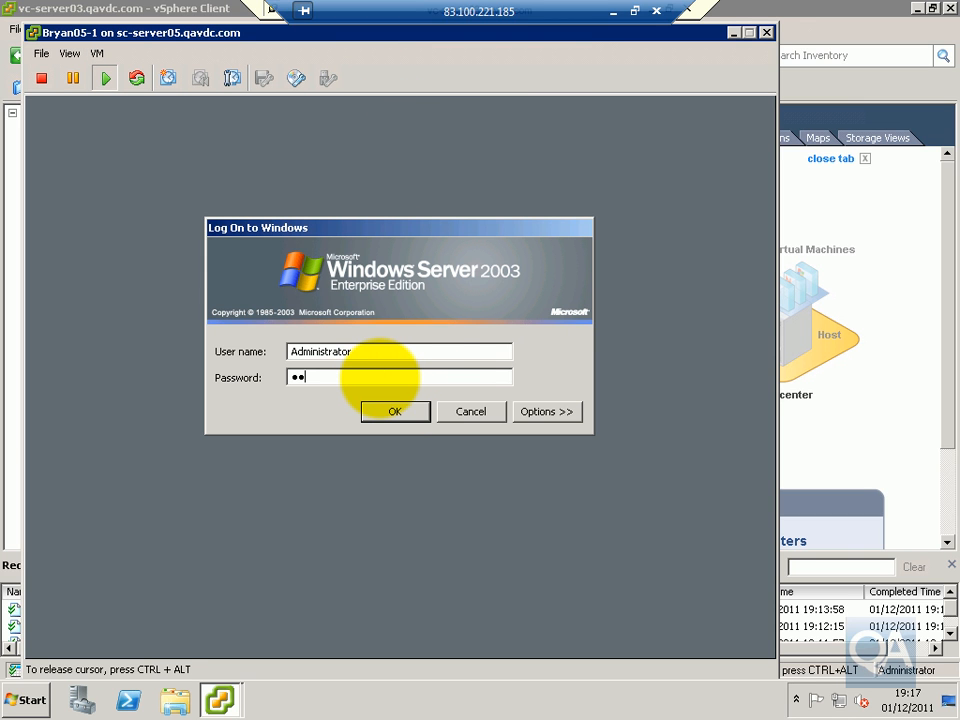
{"action": "key", "text": "Return"}
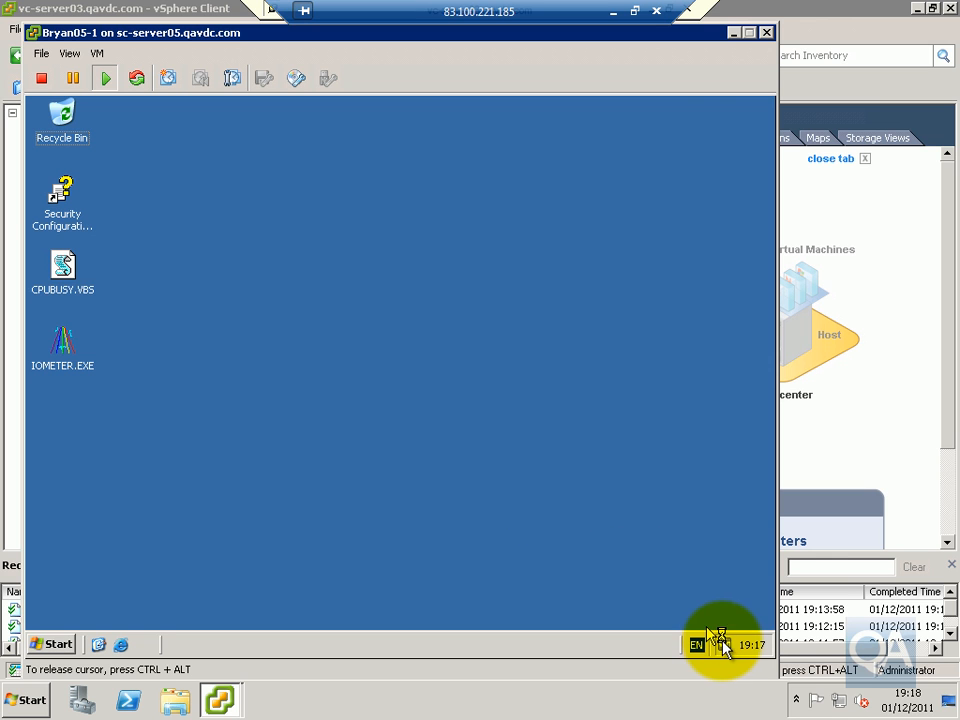
Review the hardware settings of the newly deployed virtual machine, including its memory and network adapter, and close its console
{"action": "left_click", "coordinate": [96, 53]}
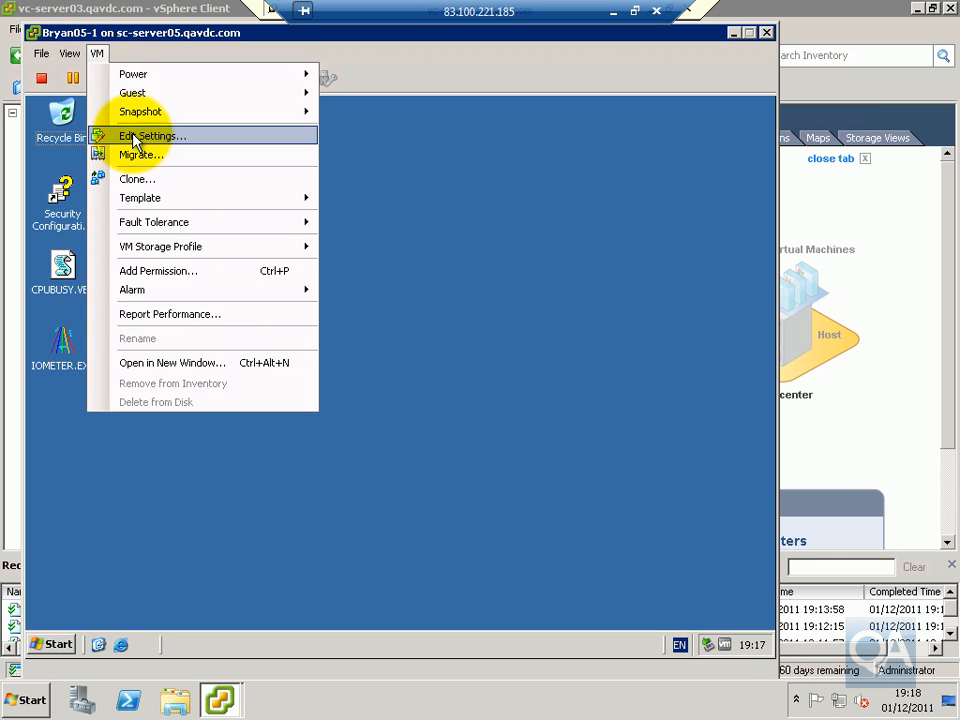
{"action": "left_click", "coordinate": [140, 136]}
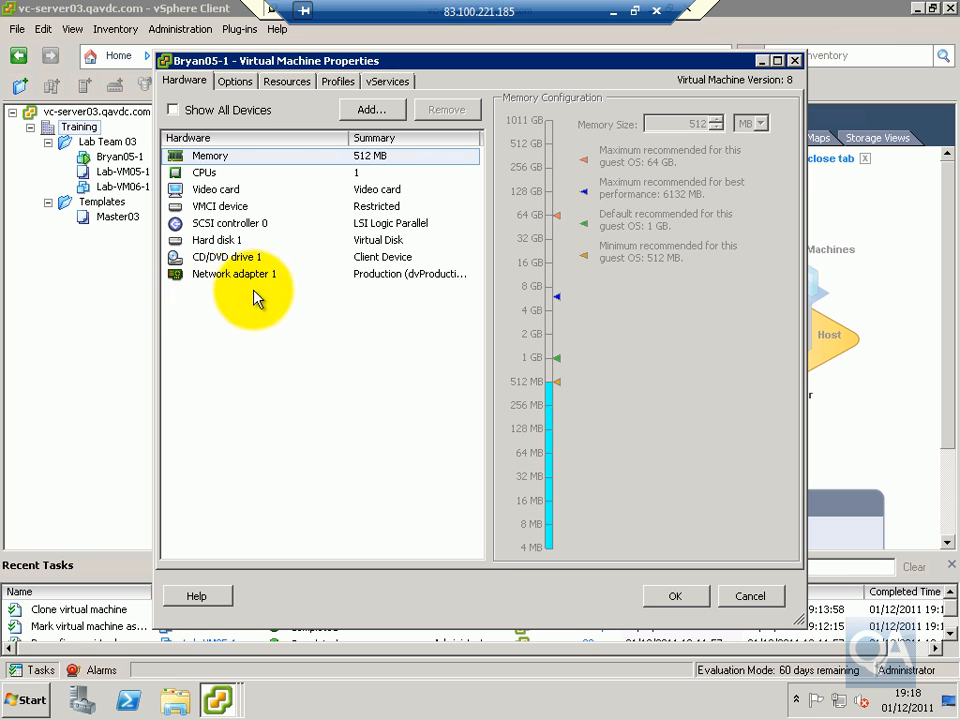
{"action": "left_click", "coordinate": [665, 594]}
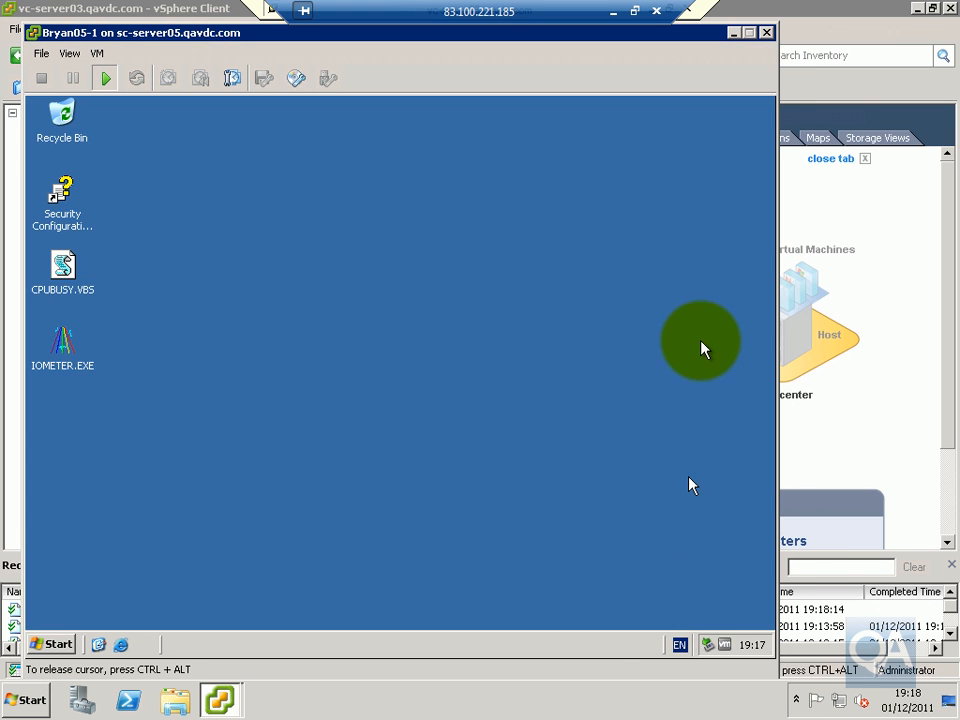
{"action": "left_click", "coordinate": [701, 349]}
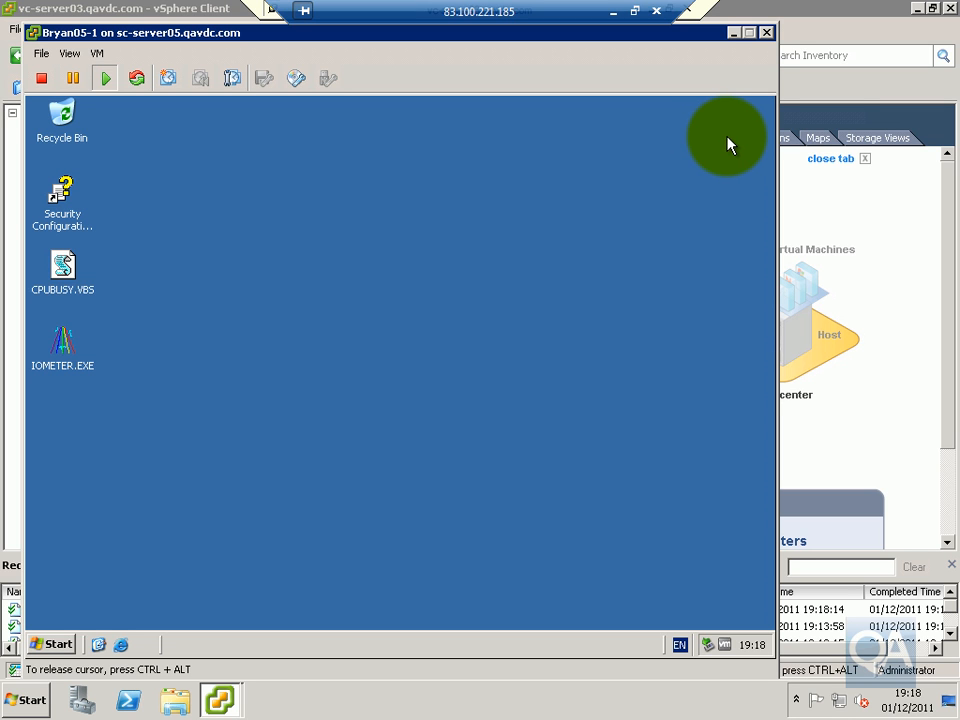
{"action": "key", "text": "ctrl+alt"}
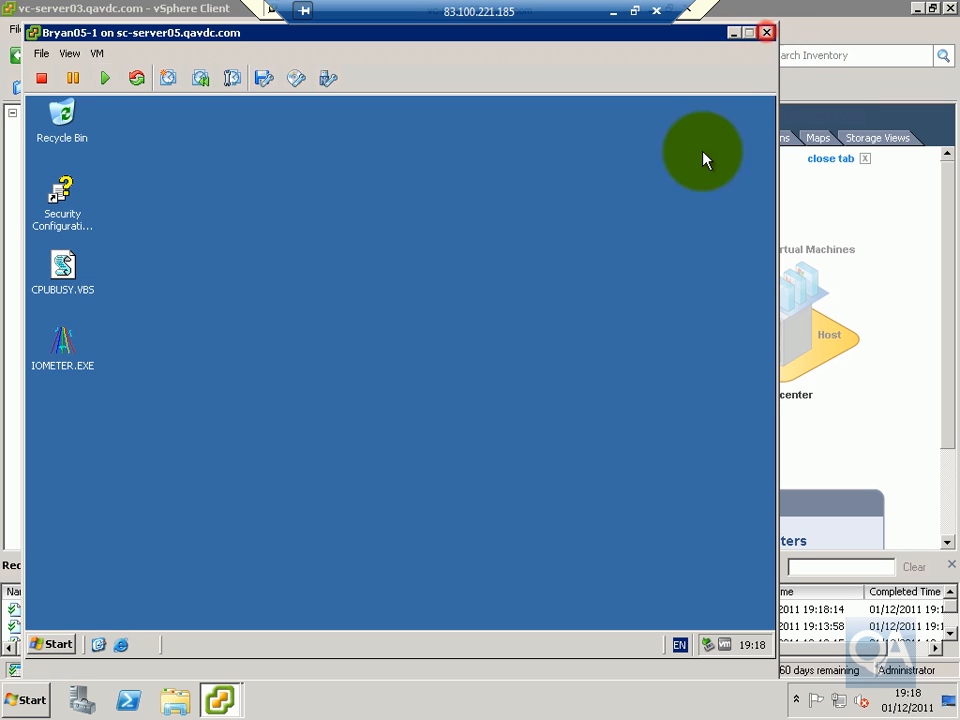
{"action": "left_click", "coordinate": [764, 33]}
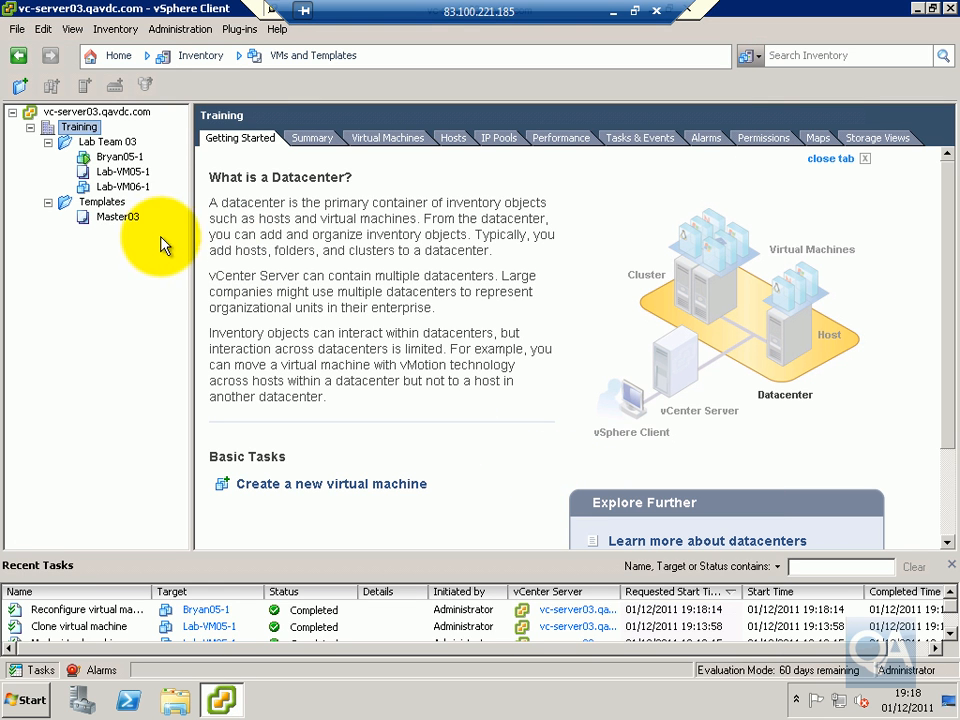
Convert the Lab-VM05-1 template back to a virtual machine on host sc-server05.qavdc.com in its root resource pool
{"action": "right_click", "coordinate": [128, 172]}
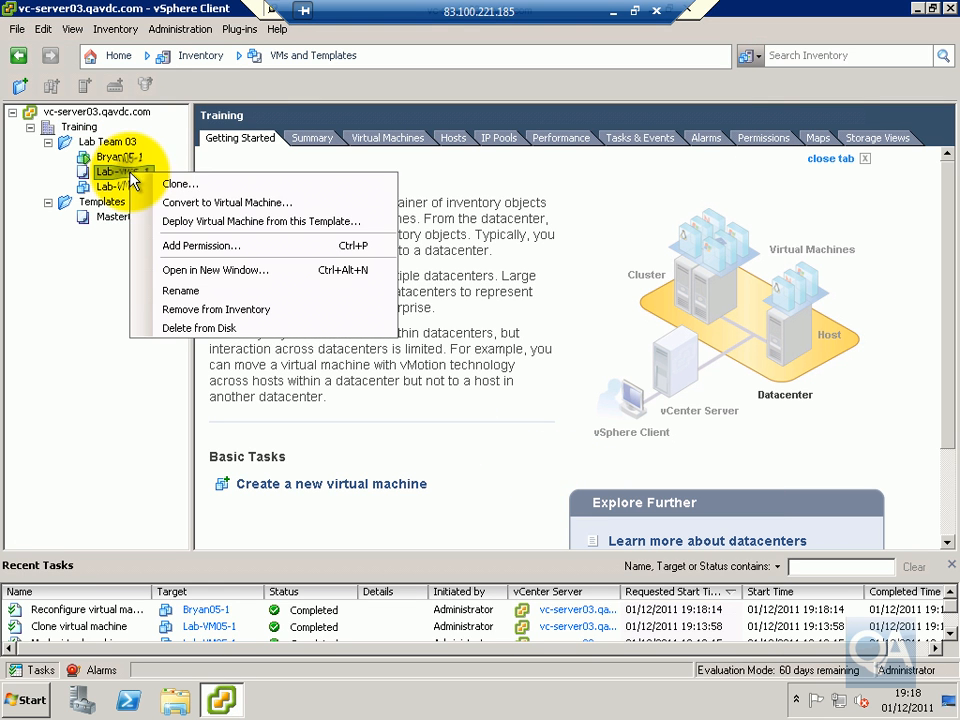
{"action": "left_click", "coordinate": [194, 202]}
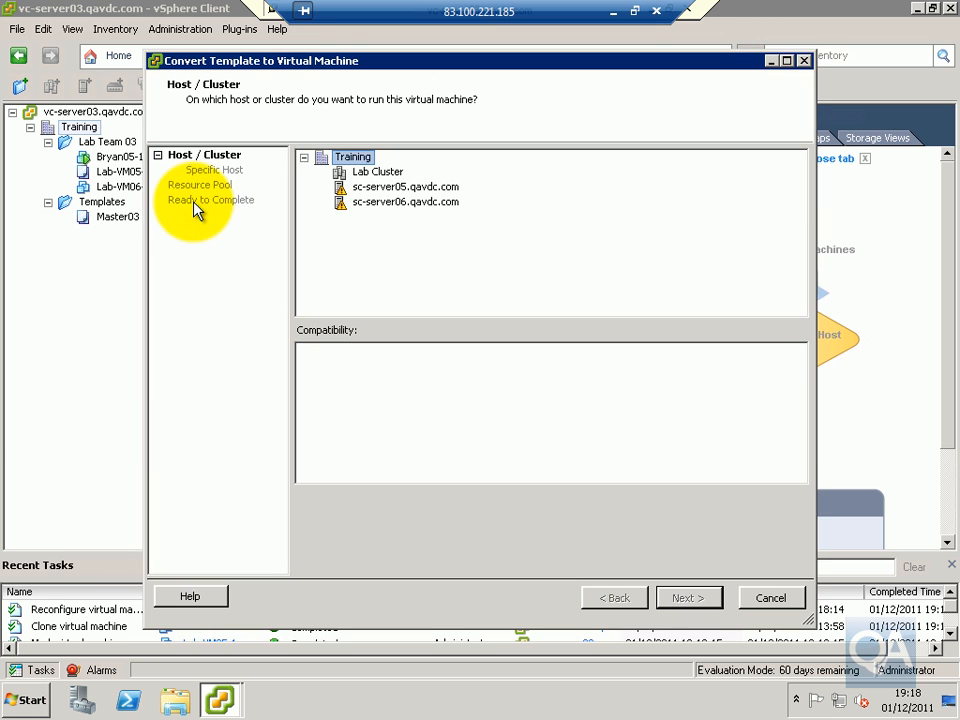
{"action": "left_click", "coordinate": [374, 187]}
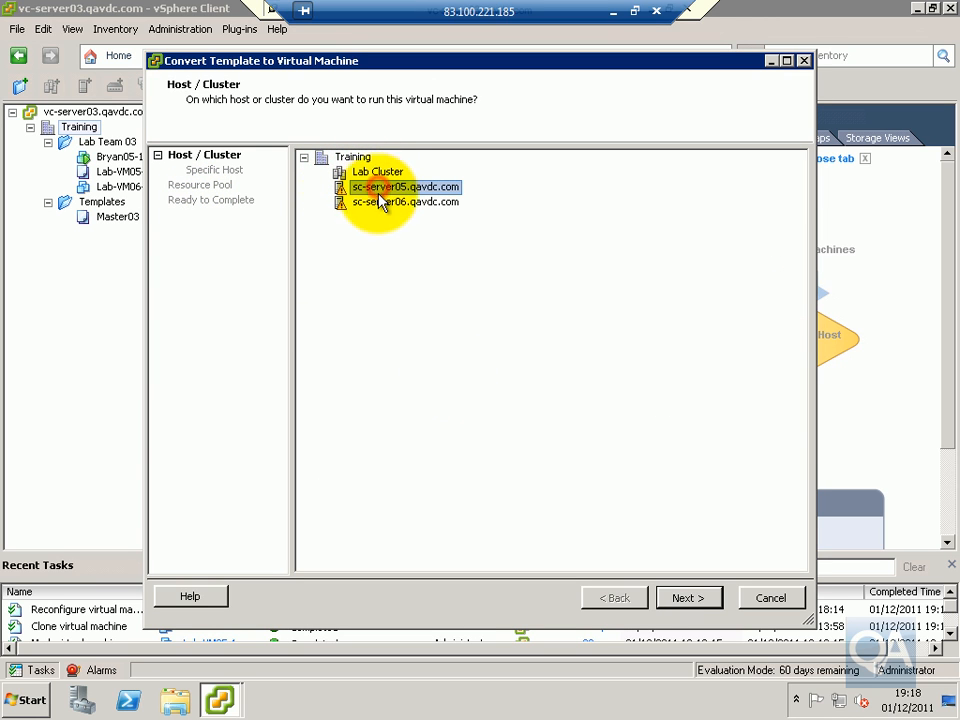
{"action": "left_click", "coordinate": [686, 598]}
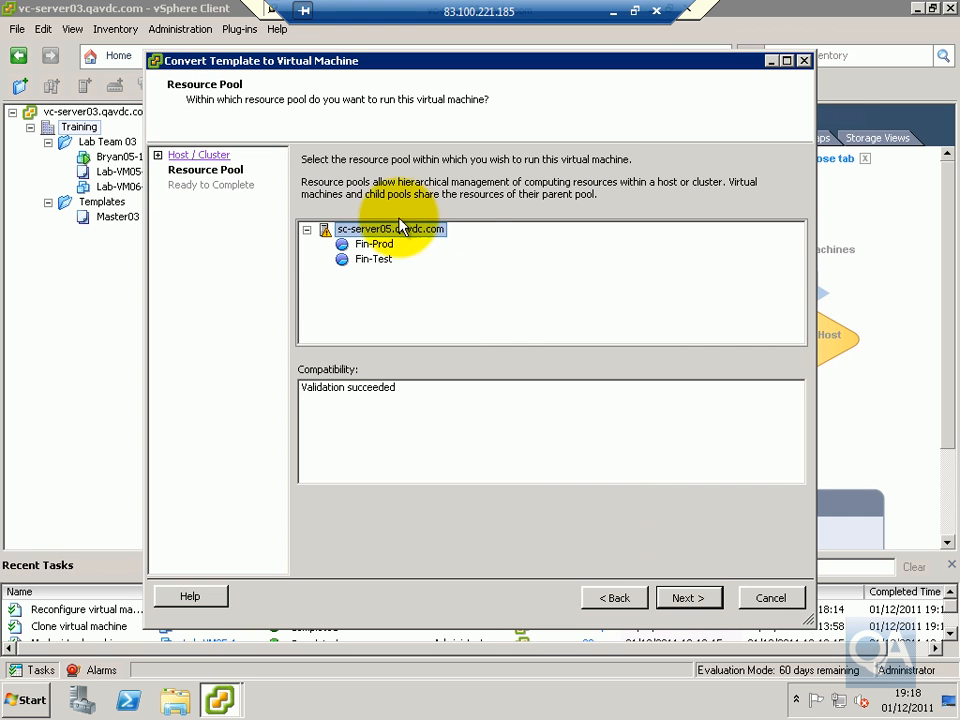
{"action": "left_click", "coordinate": [684, 599]}
{"action": "left_click", "coordinate": [684, 598]}
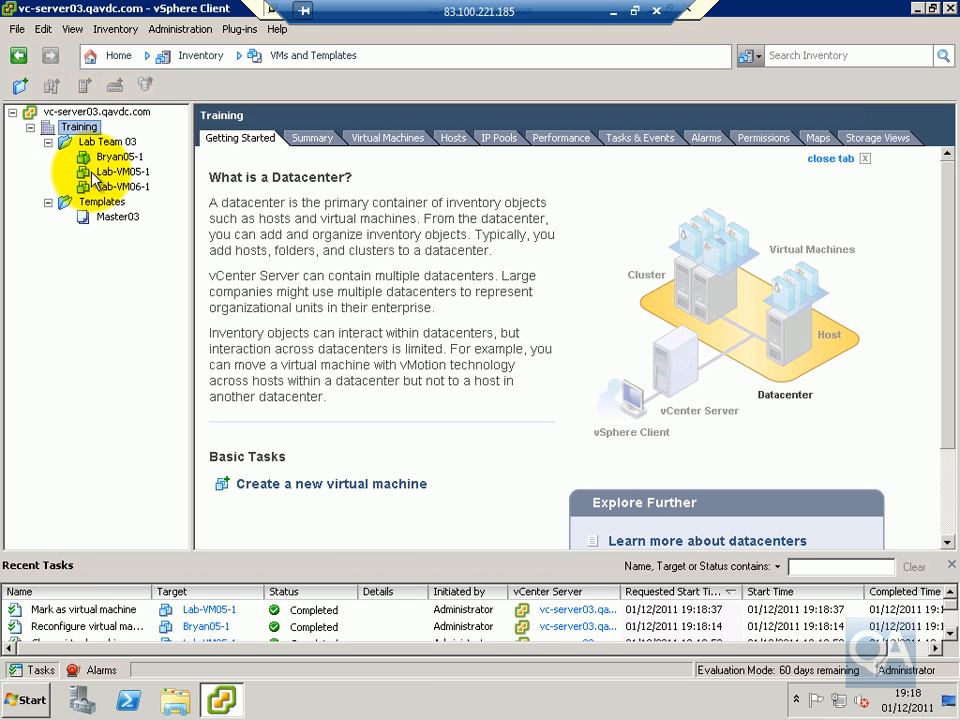
Rename the Lab-VM05-1 virtual machine as Bryan05-2
{"action": "right_click", "coordinate": [101, 173]}
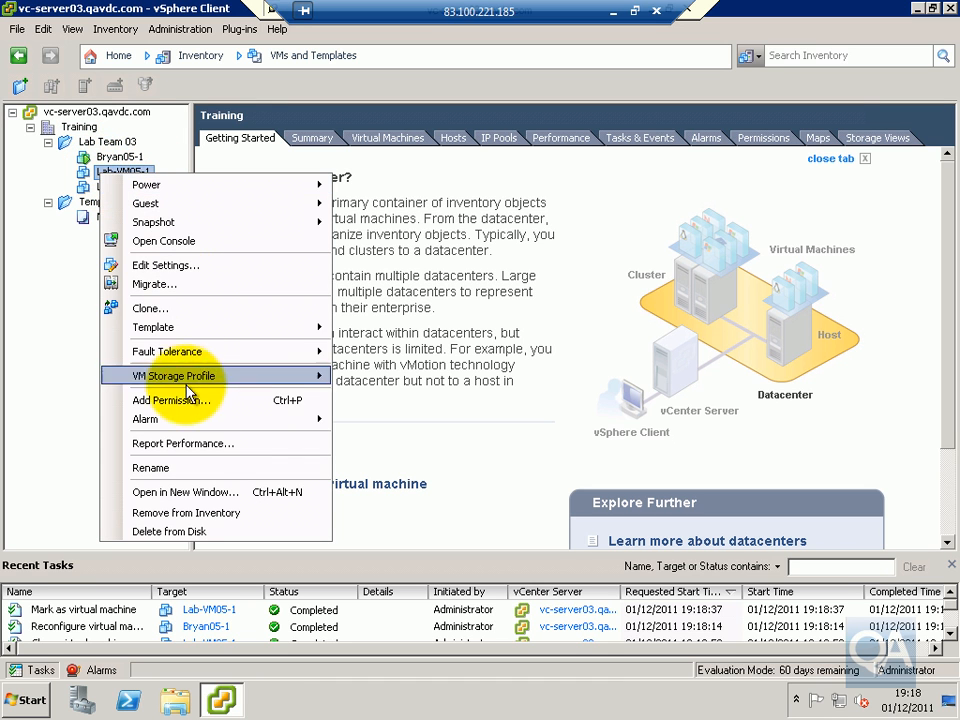
{"action": "left_click", "coordinate": [208, 468]}
{"action": "type", "text": "BRyan"}
{"action": "key", "text": "BackSpace"}
{"action": "key", "text": "BackSpace"}
{"action": "key", "text": "BackSpace"}
{"action": "key", "text": "BackSpace"}
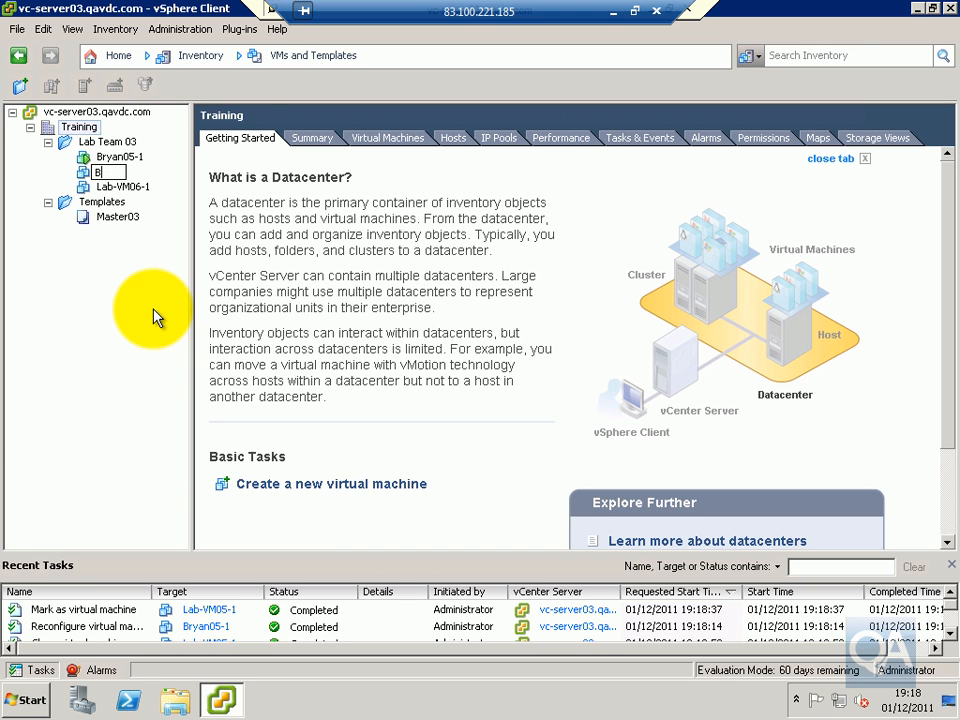
{"action": "type", "text": "ryan05-2"}
{"action": "left_click", "coordinate": [151, 312]}
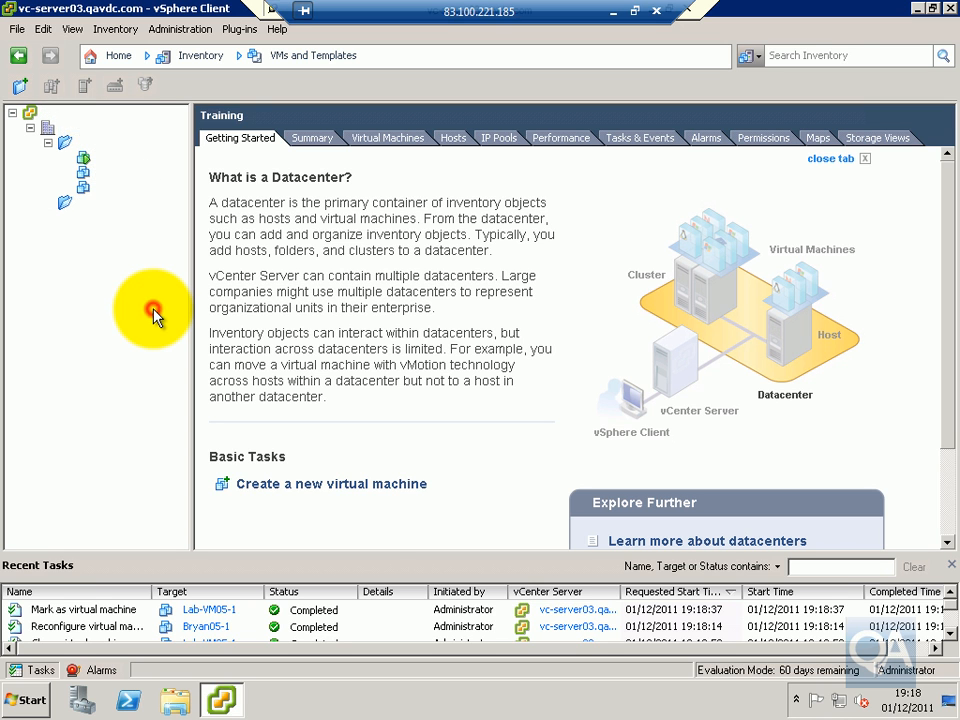
Power on the Bryan05-2 virtual machine and open its console
{"action": "right_click", "coordinate": [96, 174]}
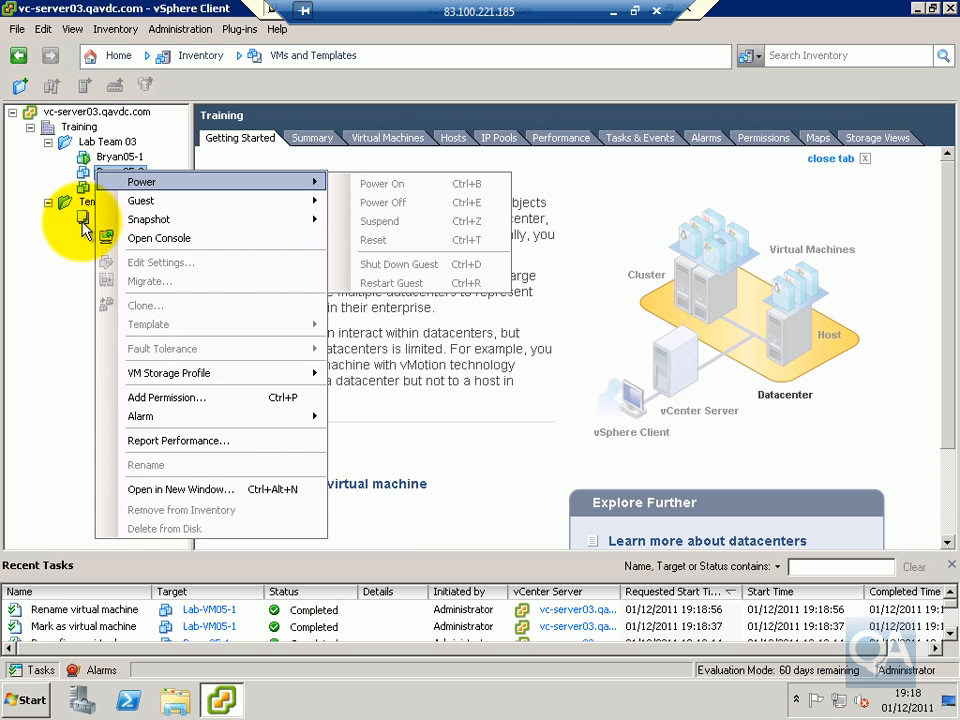
{"action": "left_click", "coordinate": [82, 172]}
{"action": "right_click", "coordinate": [84, 173]}
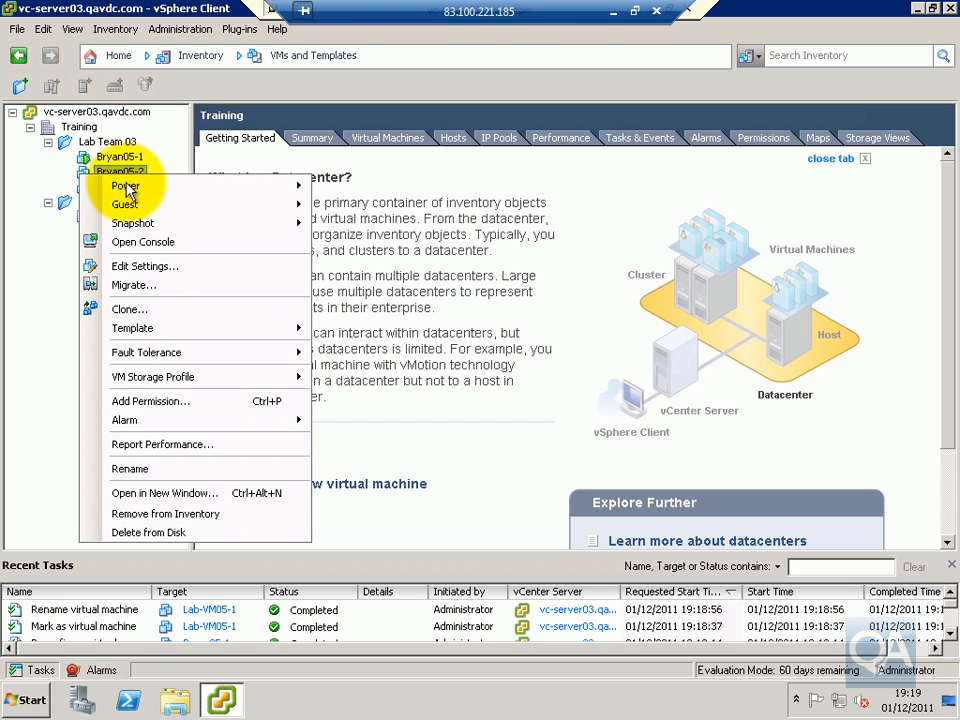
{"action": "left_click", "coordinate": [360, 186]}
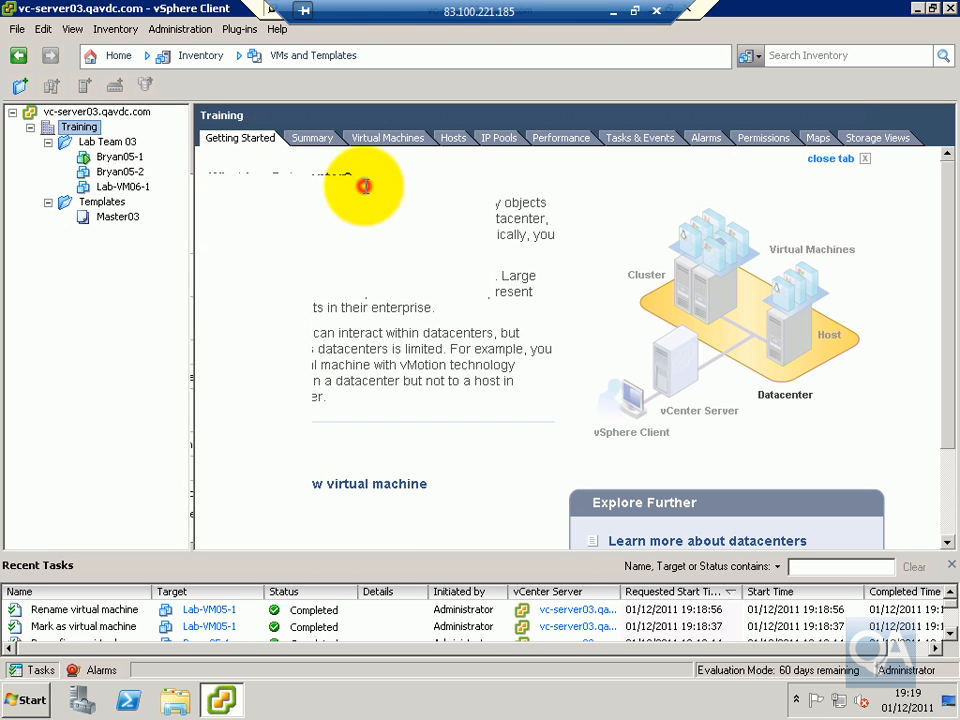
{"action": "right_click", "coordinate": [130, 174]}
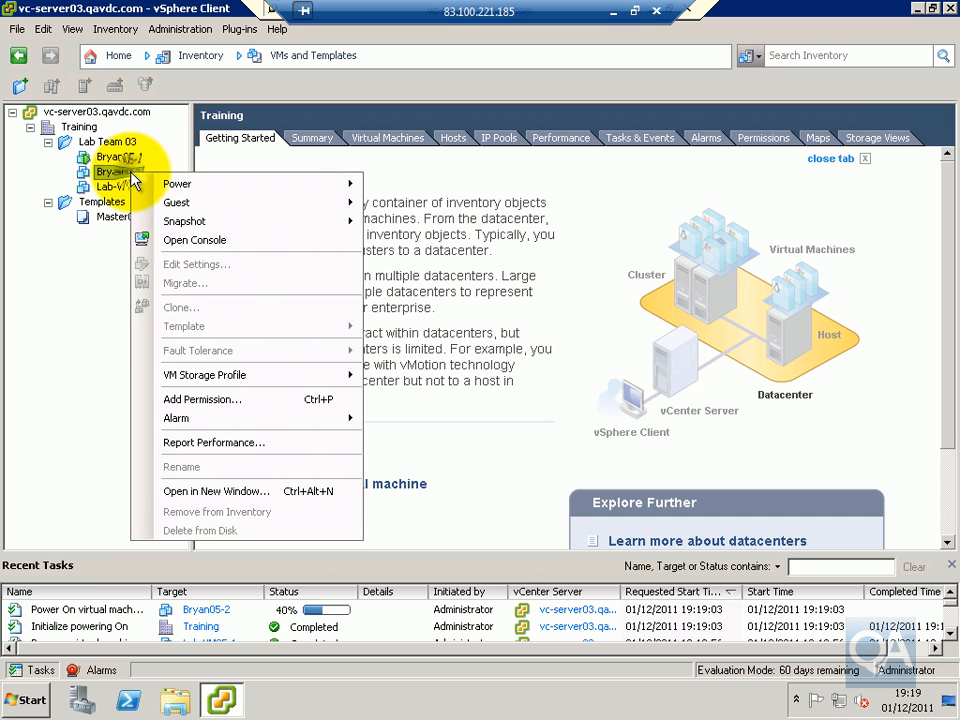
{"action": "left_click", "coordinate": [203, 241]}
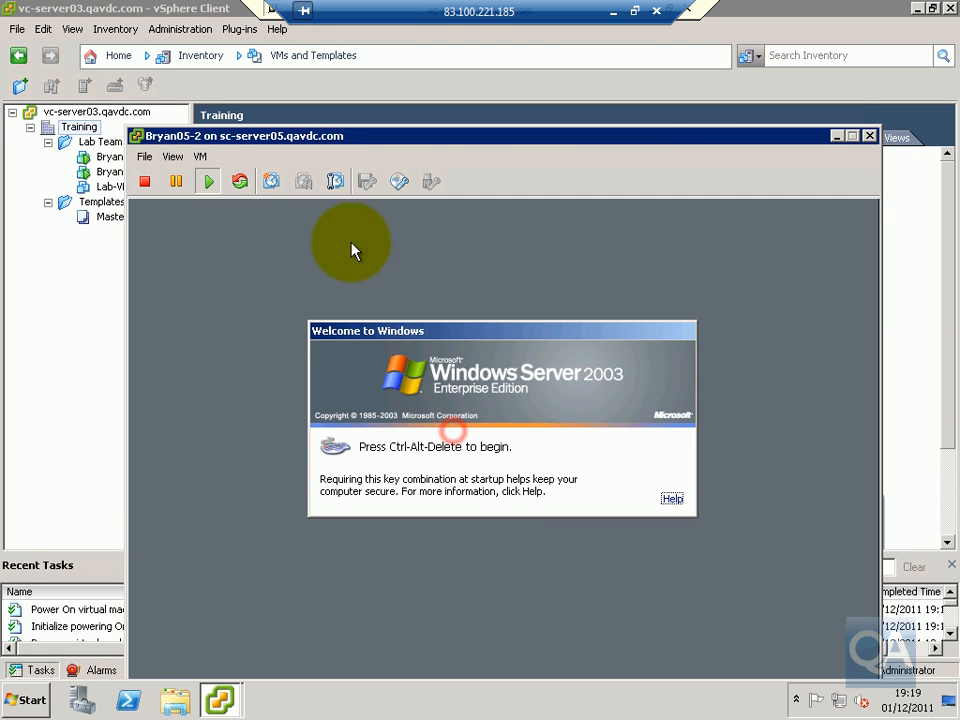
Send Ctrl+Alt+Del to the Bryan05-2 guest and log on to Windows as Administrator with the account password
{"action": "left_click", "coordinate": [202, 157]}
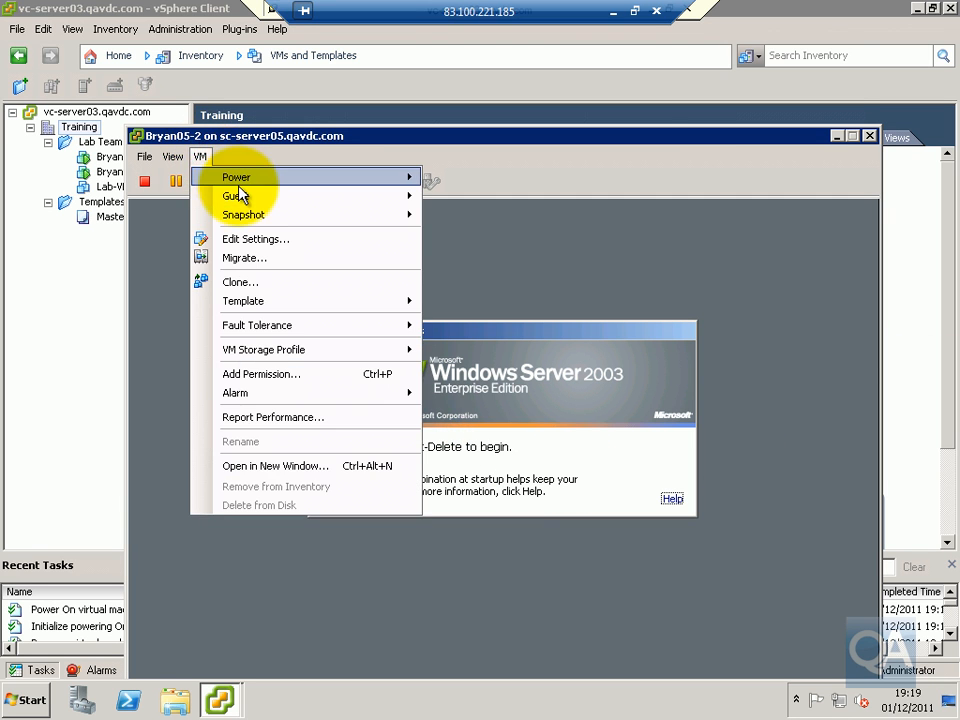
{"action": "mouse_move", "coordinate": [242, 197]}
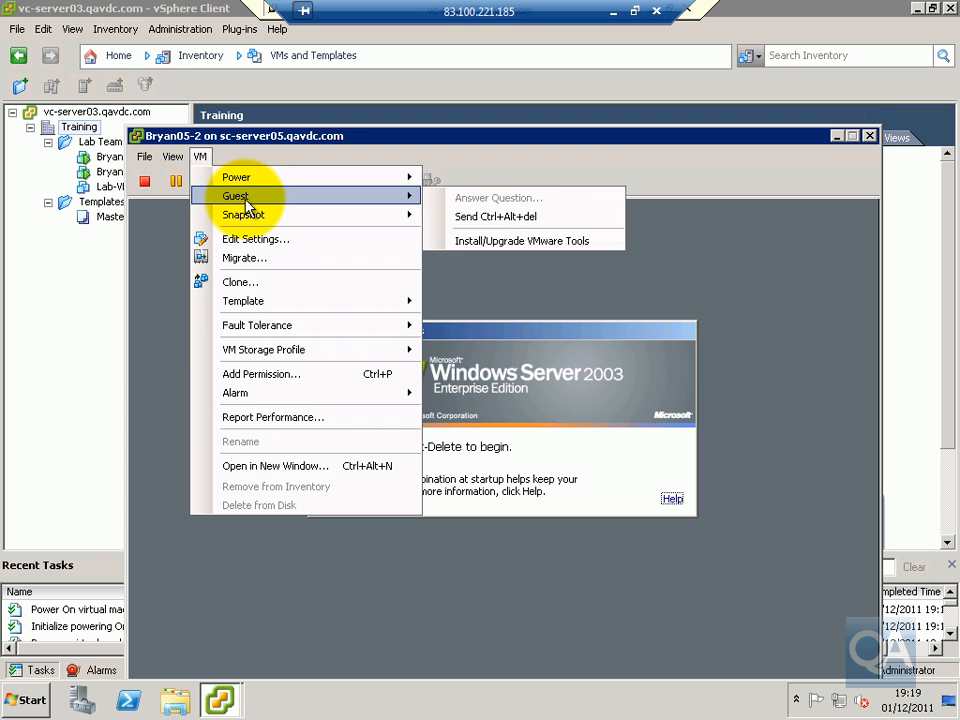
{"action": "left_click", "coordinate": [476, 216]}
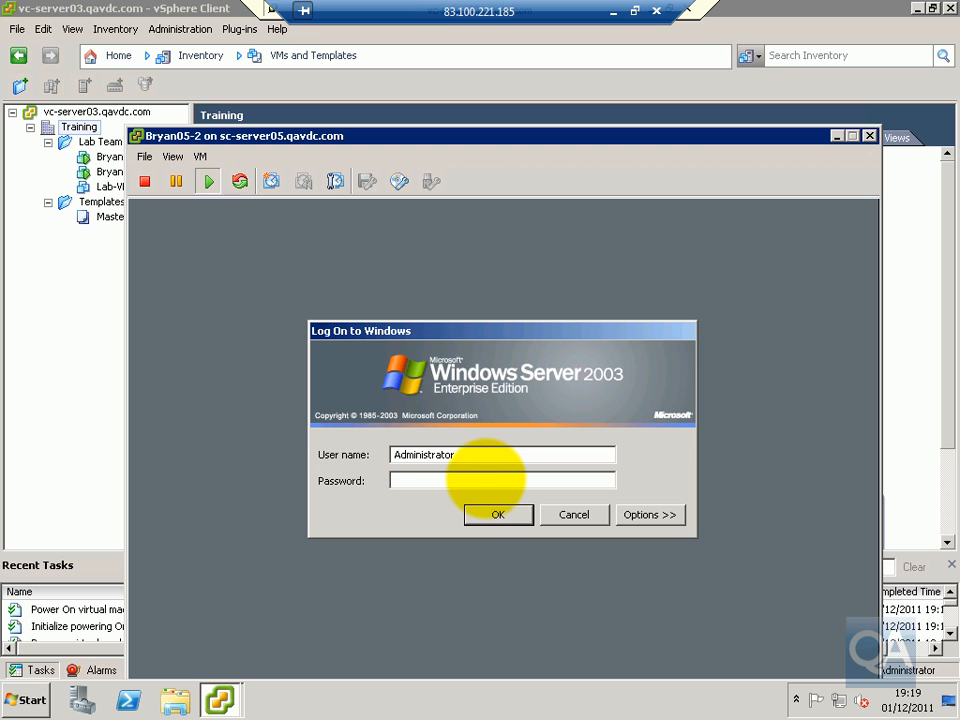
{"action": "key", "text": "Return"}
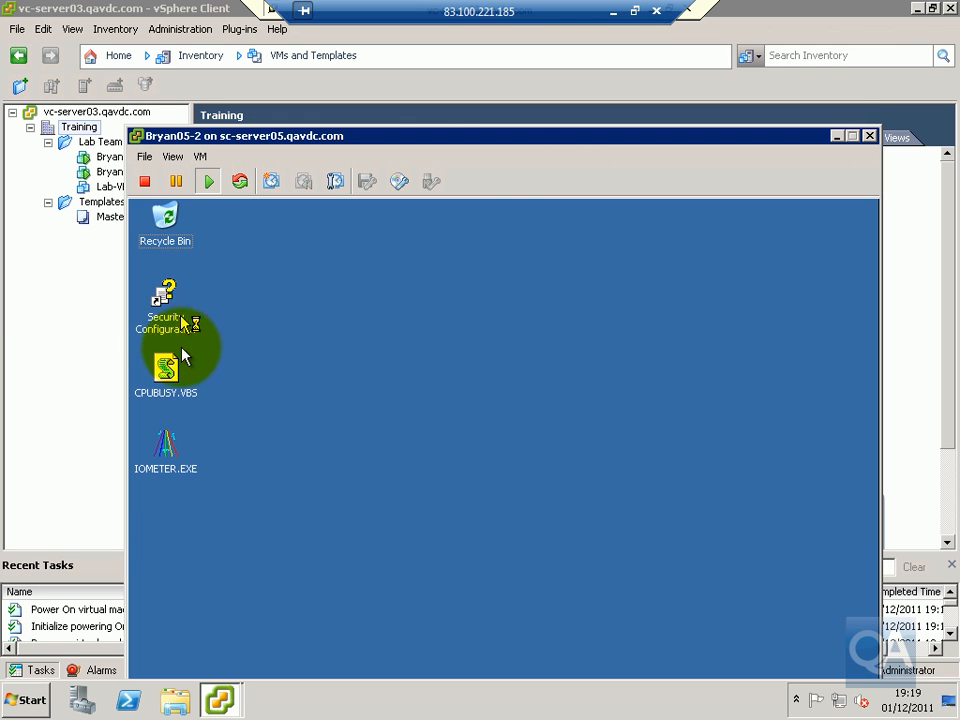
Review the hardware settings of Bryan05-2, including its memory and network adapter, and close its console
{"action": "left_click_drag", "start_coordinate": [512, 133], "coordinate": [502, 54]}
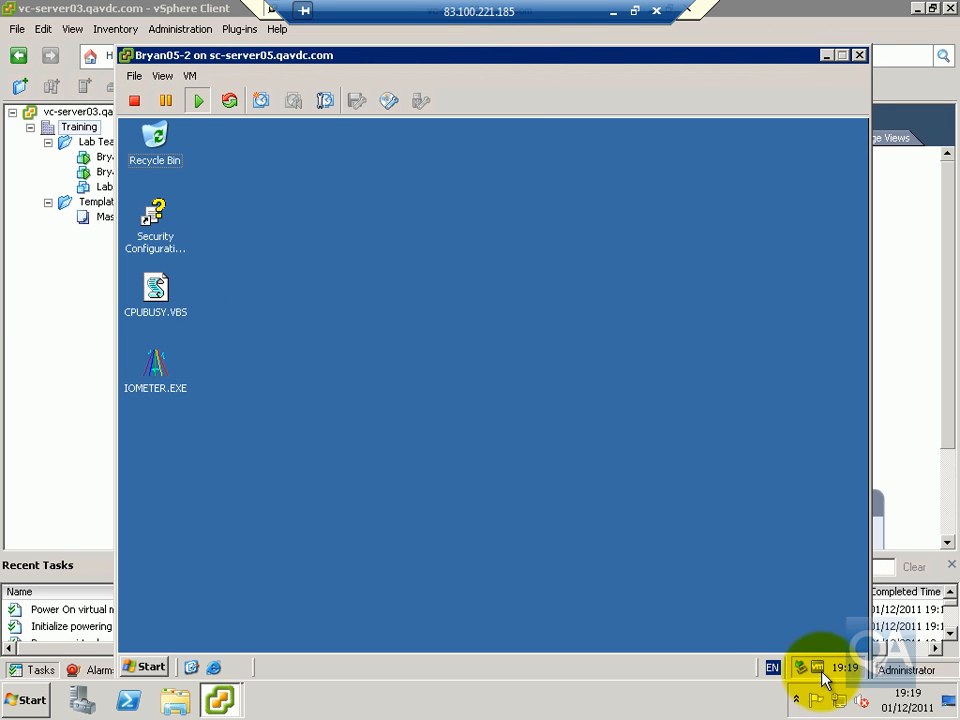
{"action": "left_click", "coordinate": [188, 77]}
{"action": "left_click", "coordinate": [224, 160]}
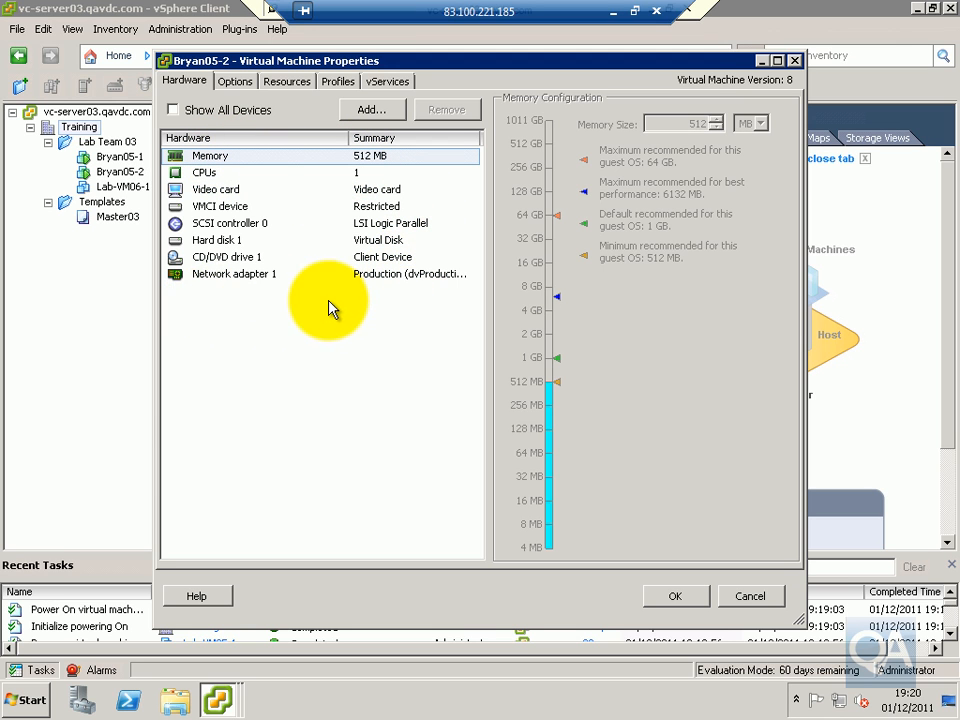
{"action": "left_click", "coordinate": [665, 597]}
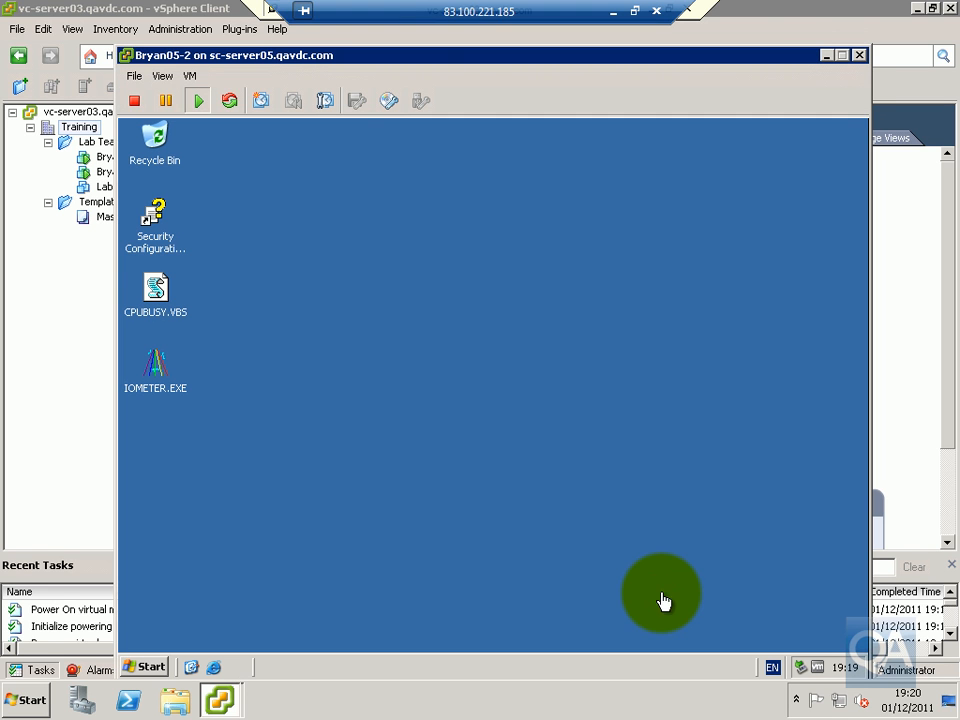
{"action": "left_click", "coordinate": [857, 57]}
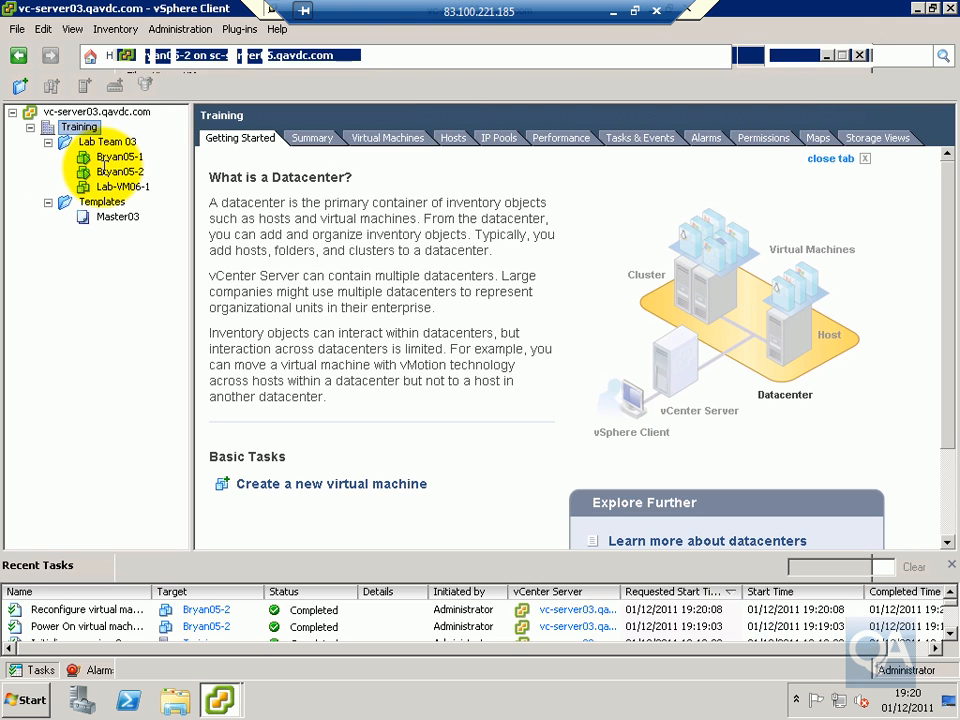